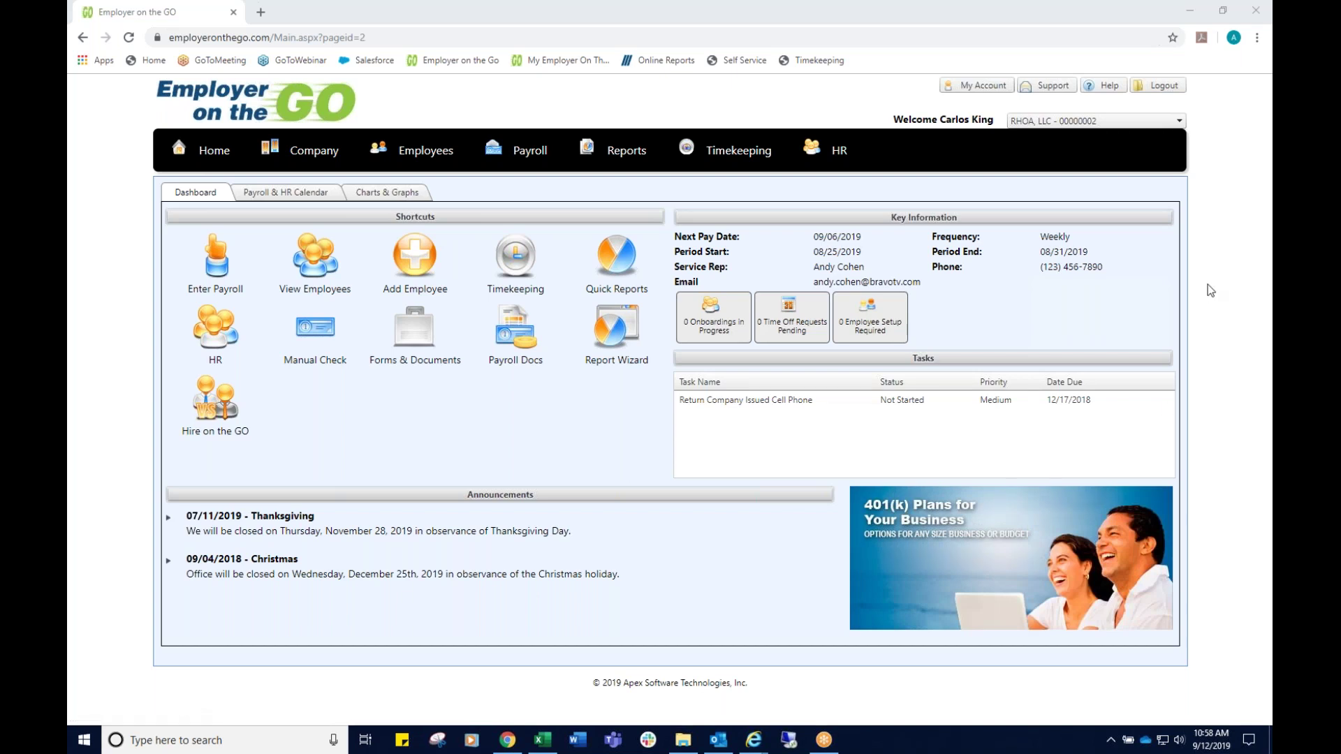
# Step: Open Payroll Documents and look through the choices offered by the date range, status and type filters
pyautogui.moveTo(628, 164)
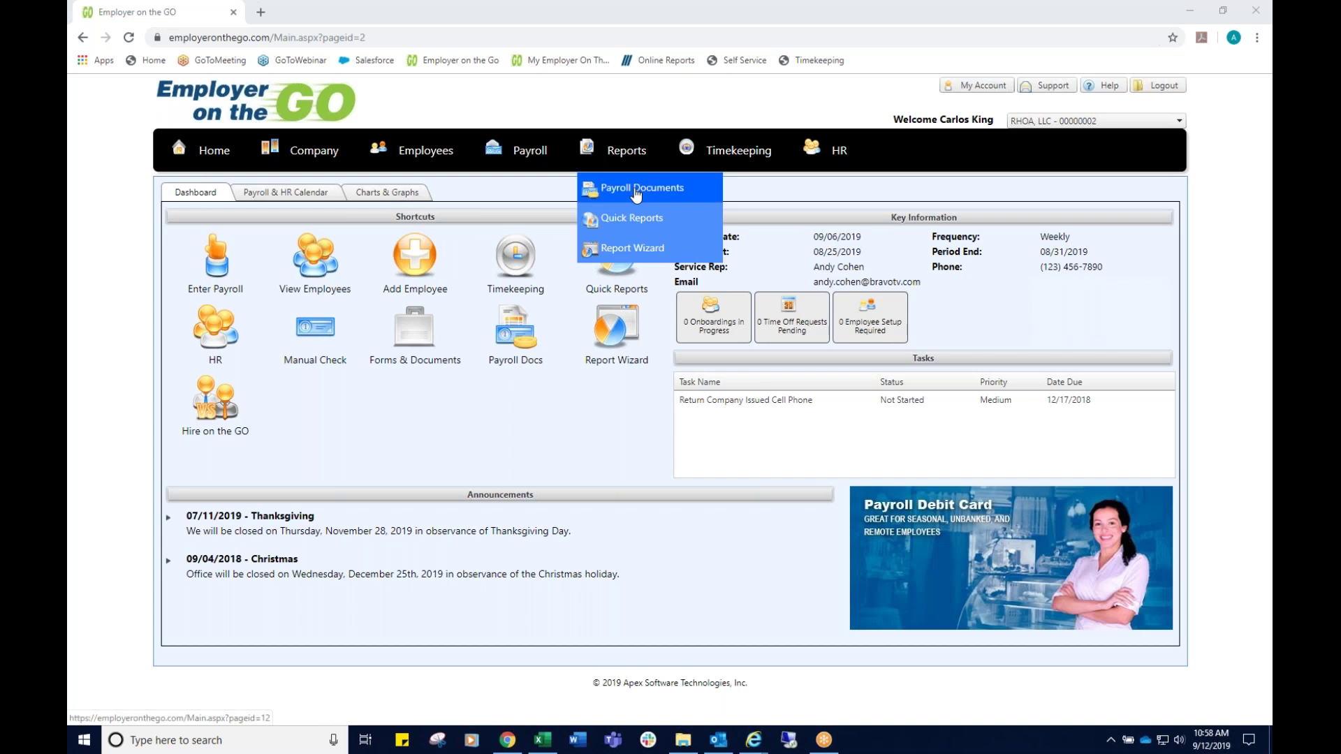
pyautogui.click(636, 196)
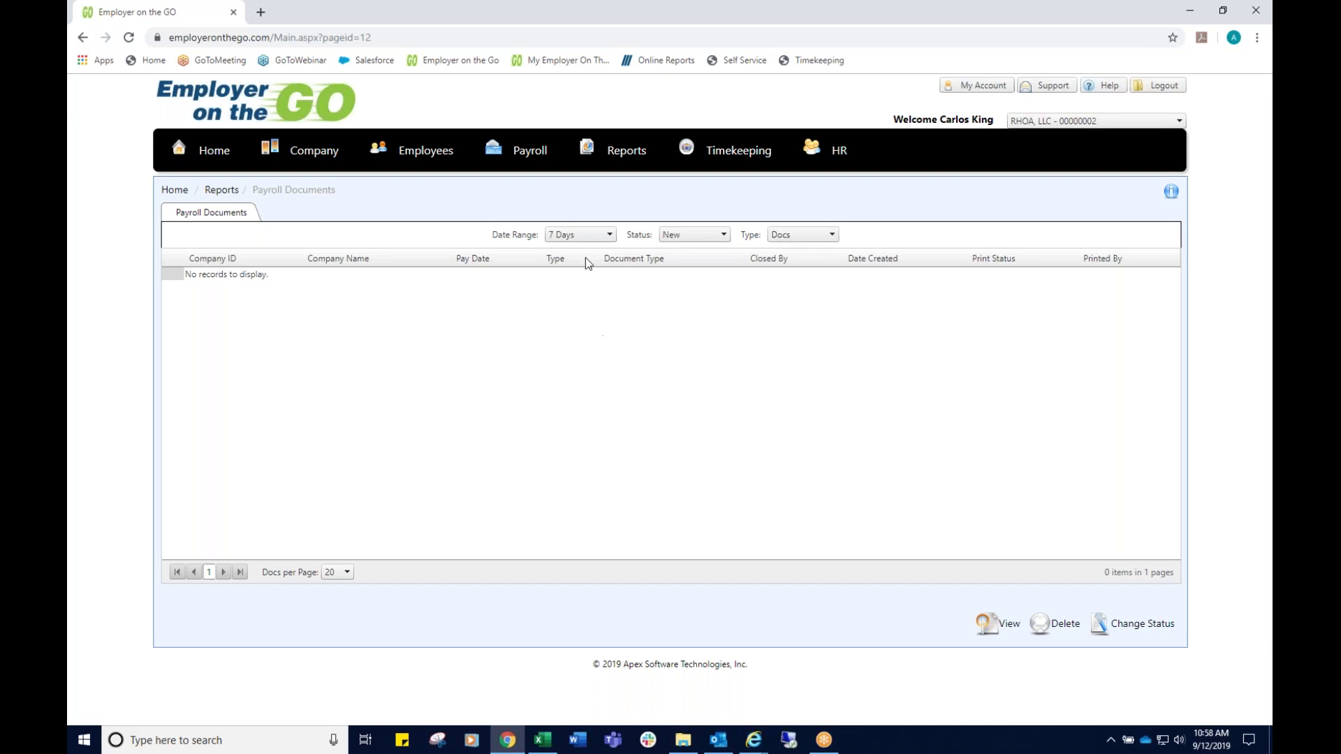
pyautogui.click(585, 237)
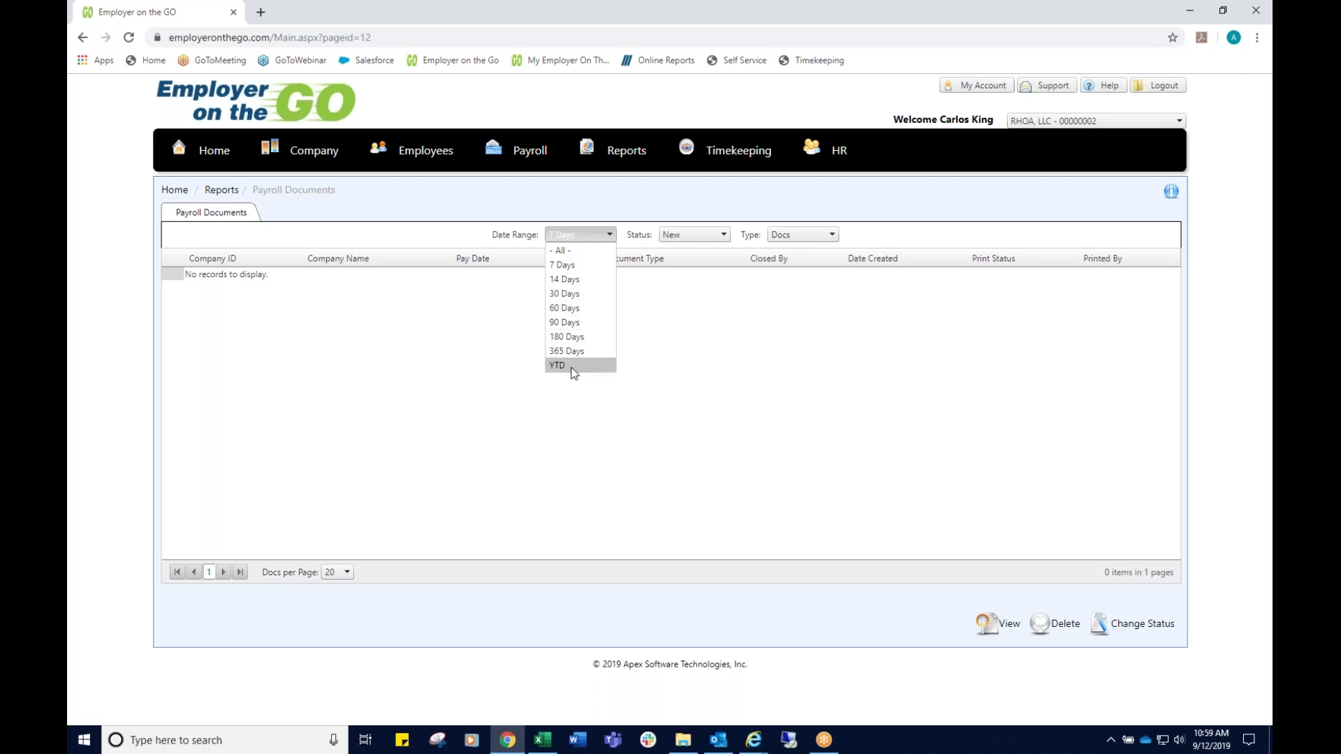
pyautogui.click(705, 239)
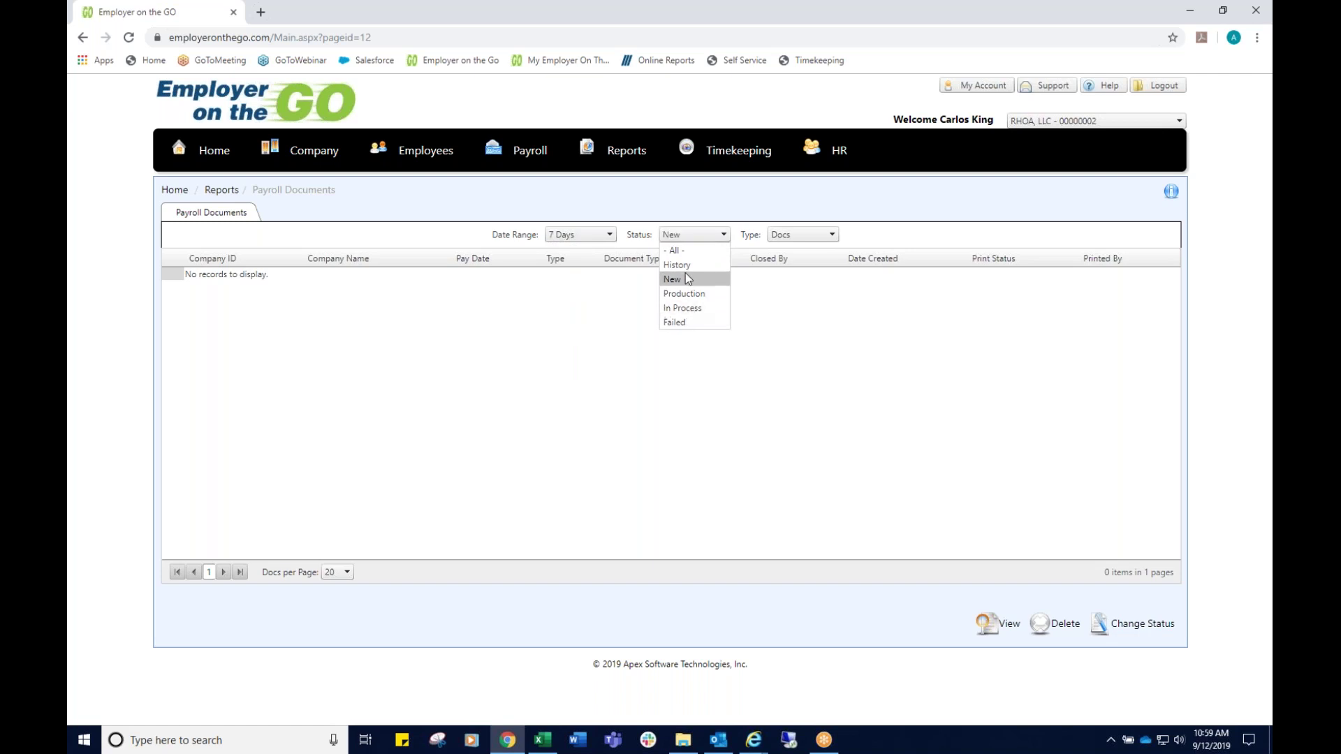
pyautogui.click(786, 236)
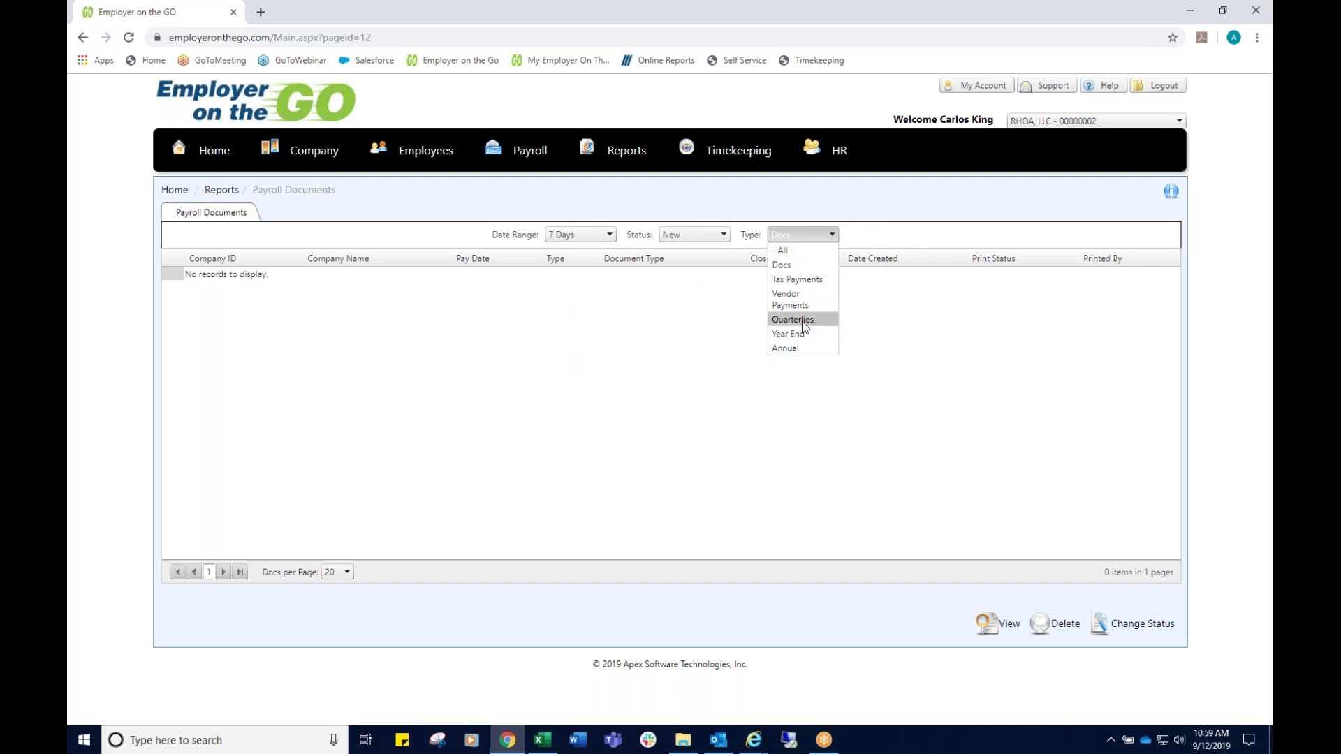
pyautogui.click(919, 234)
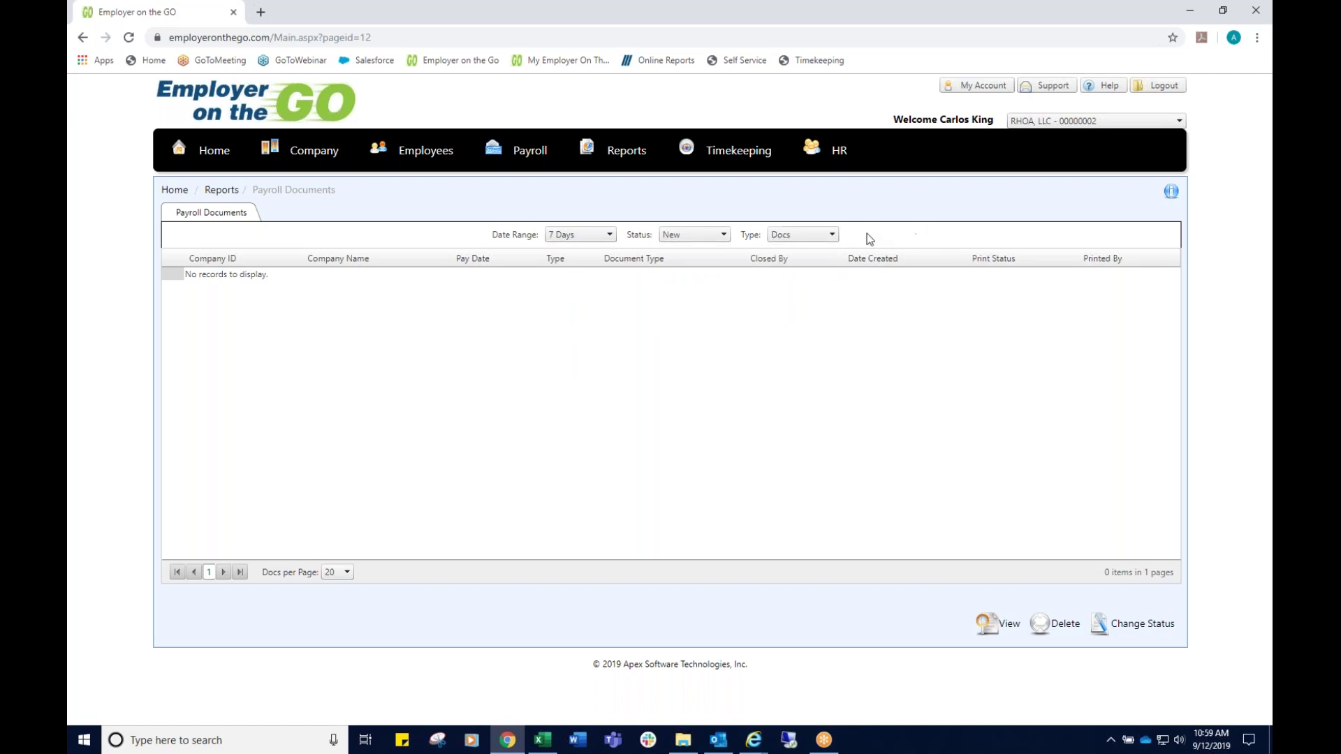
# Step: Filter the payroll documents to a date range of 365 Days and History status
pyautogui.click(610, 236)
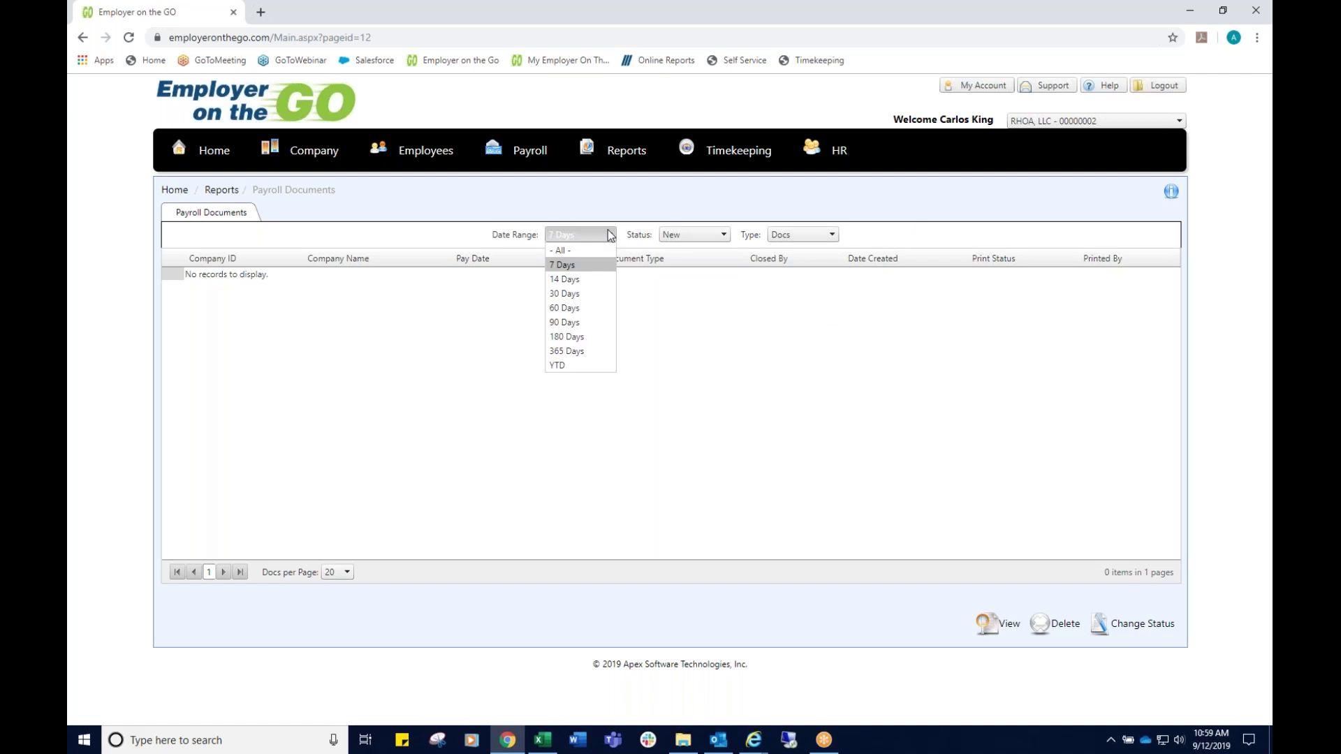
pyautogui.click(595, 352)
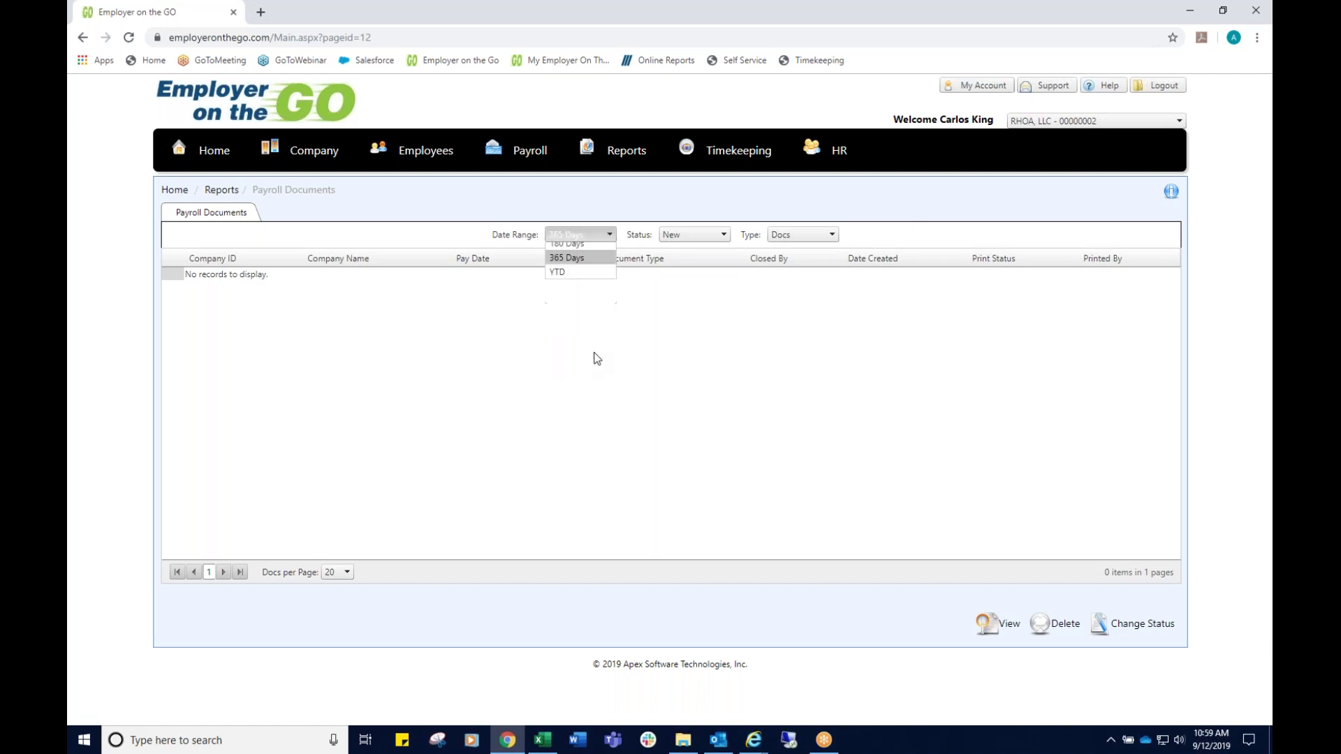
pyautogui.click(693, 236)
pyautogui.click(693, 265)
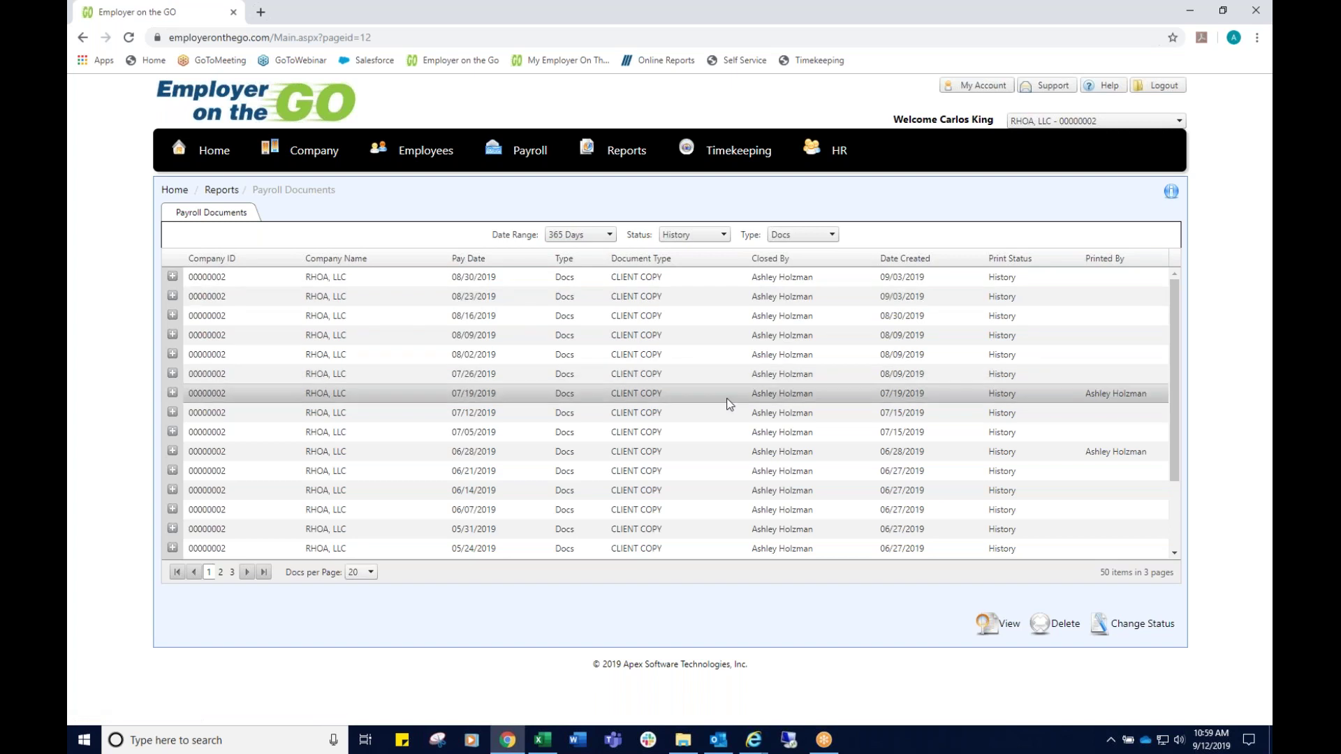
# Step: Expand the RHOA, LLC payroll with pay date 04/19/2019 to show its list of reports
pyautogui.scroll(-2, 729, 404)
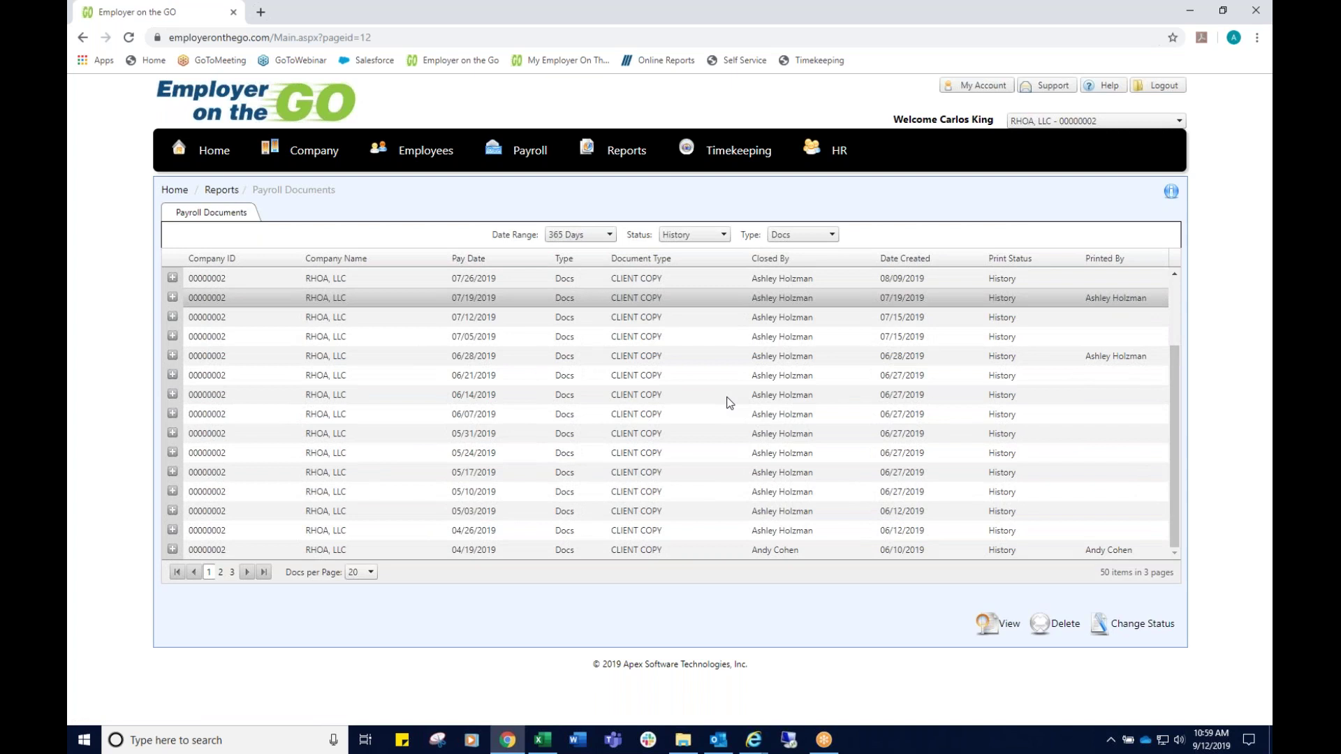
pyautogui.scroll(2, 728, 404)
pyautogui.scroll(-2, 728, 403)
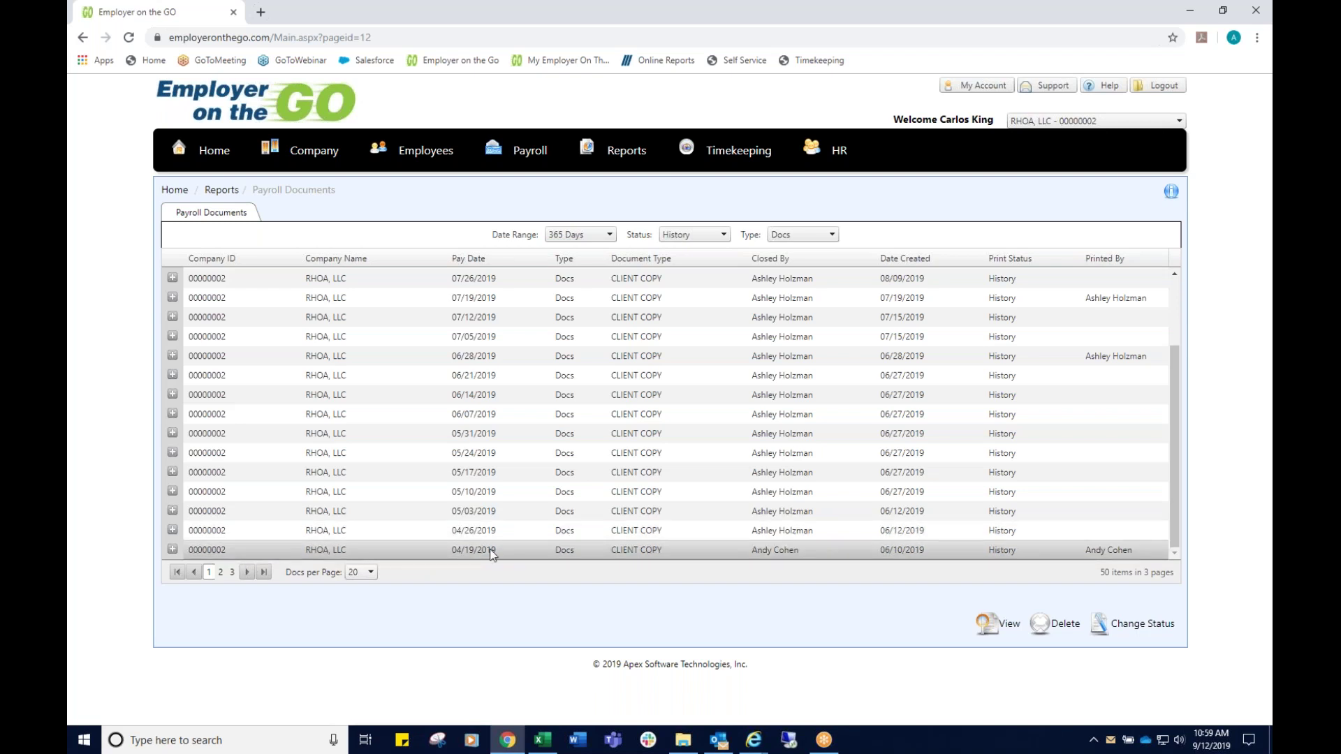
pyautogui.click(171, 551)
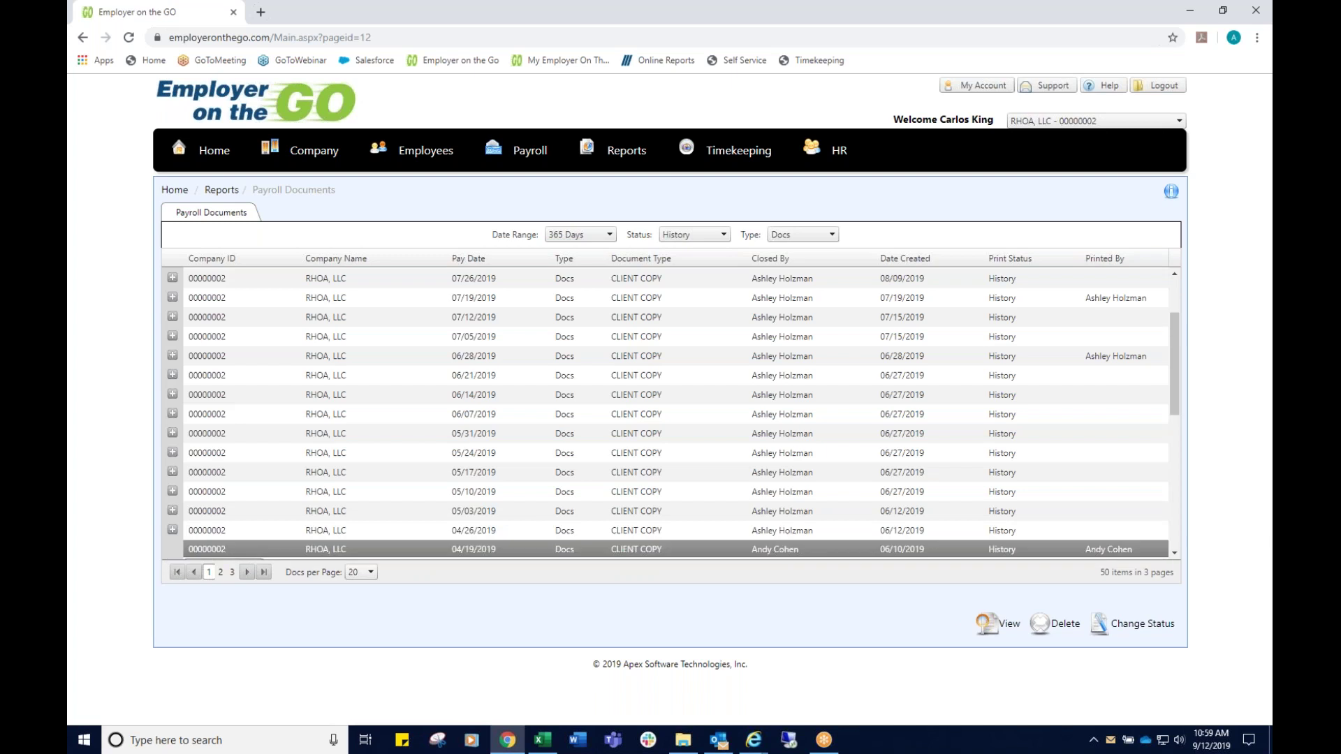
pyautogui.scroll(-3, 413, 339)
pyautogui.scroll(3, 413, 339)
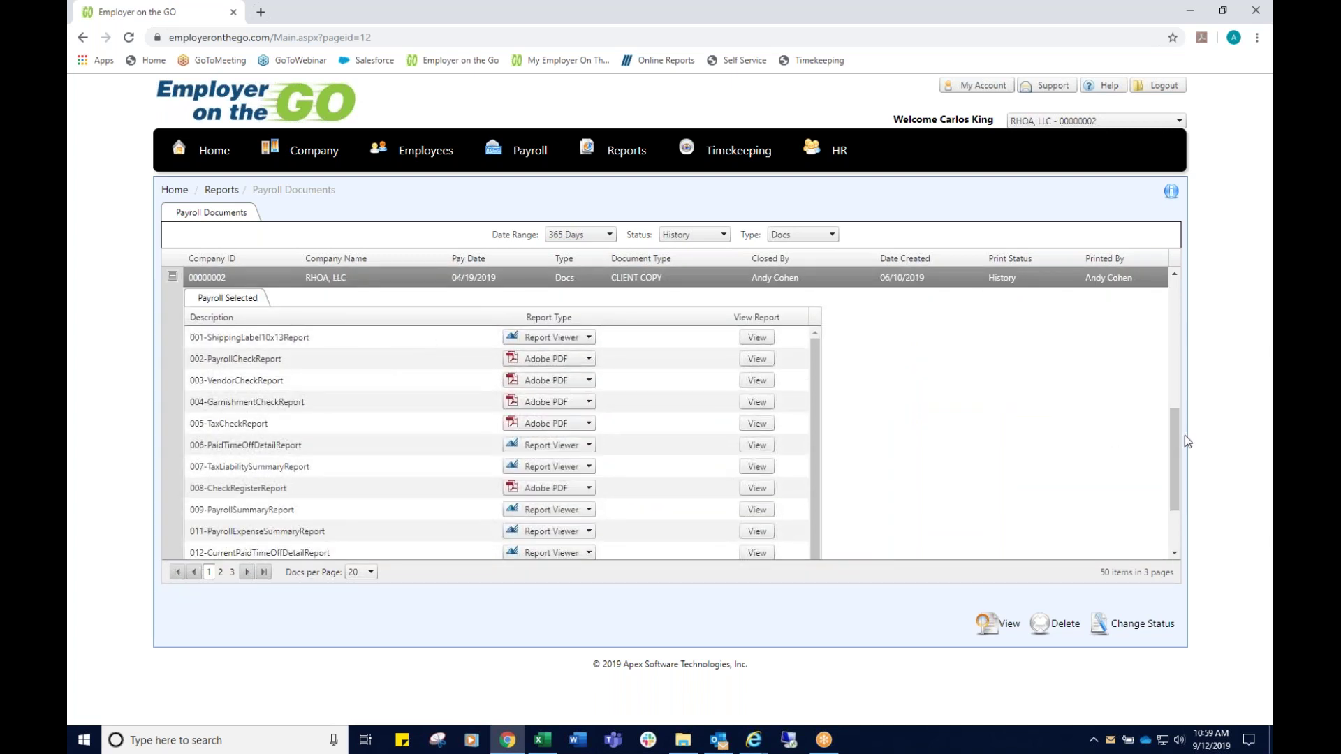
pyautogui.moveTo(1176, 434)
pyautogui.mouseDown()
pyautogui.moveTo(1181, 468)
pyautogui.moveTo(1177, 443)
pyautogui.mouseUp()
pyautogui.moveTo(816, 379)
pyautogui.mouseDown()
pyautogui.moveTo(819, 429)
pyautogui.moveTo(811, 371)
pyautogui.mouseUp()
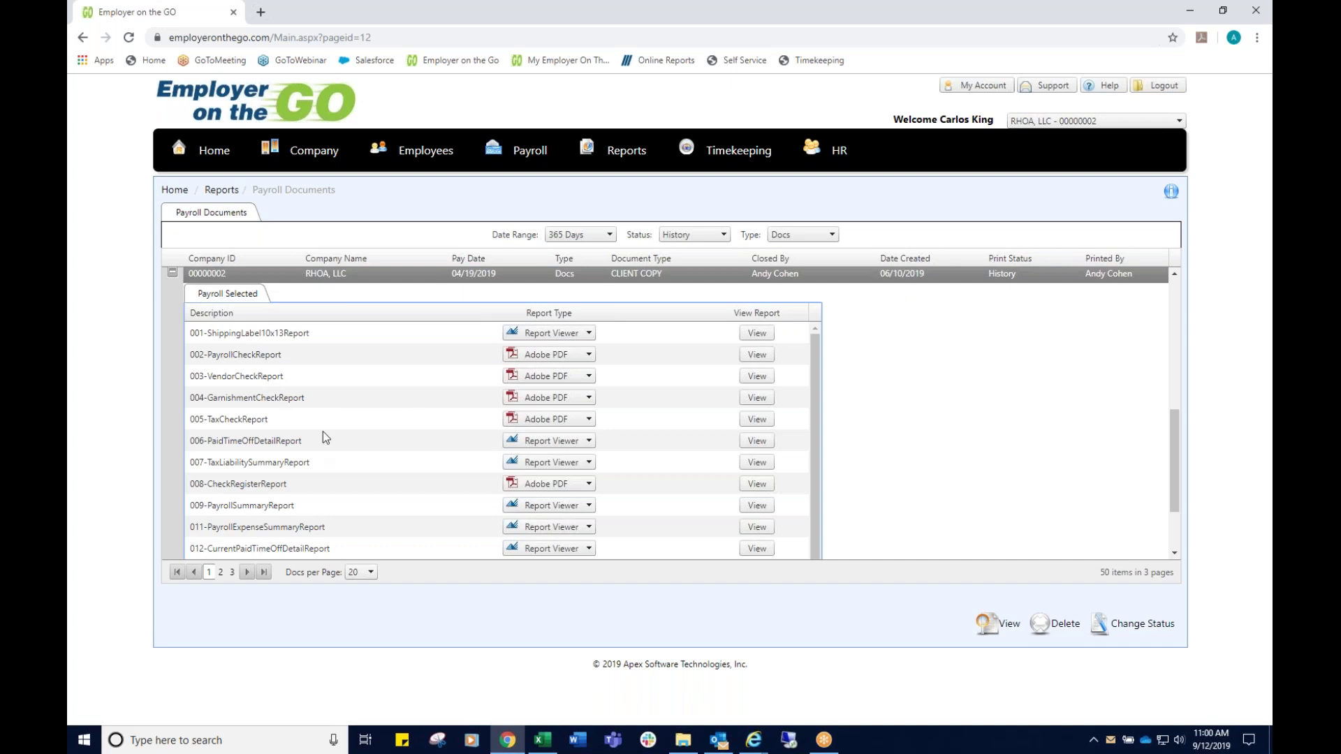
# Step: Set the report type of 016-InvoiceReport to Adobe PDF and view the report
pyautogui.scroll(-5, 320, 438)
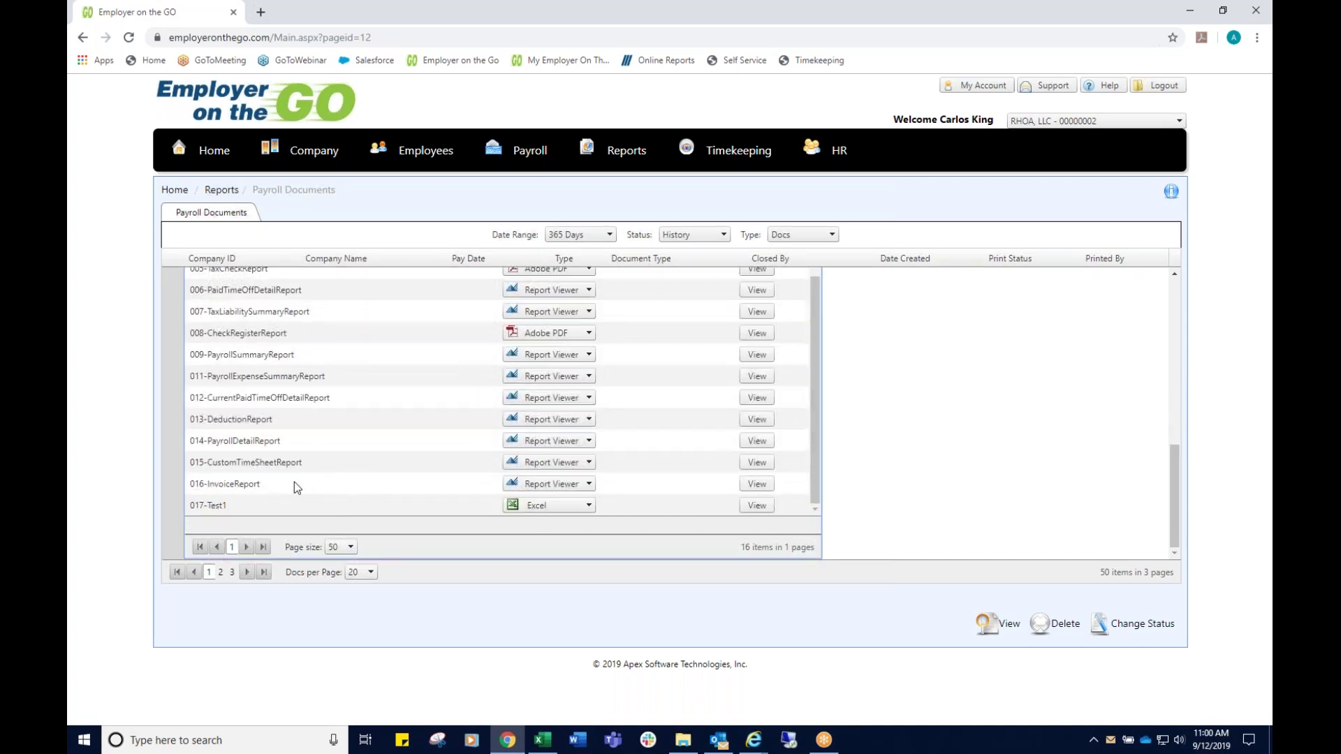
pyautogui.click(577, 487)
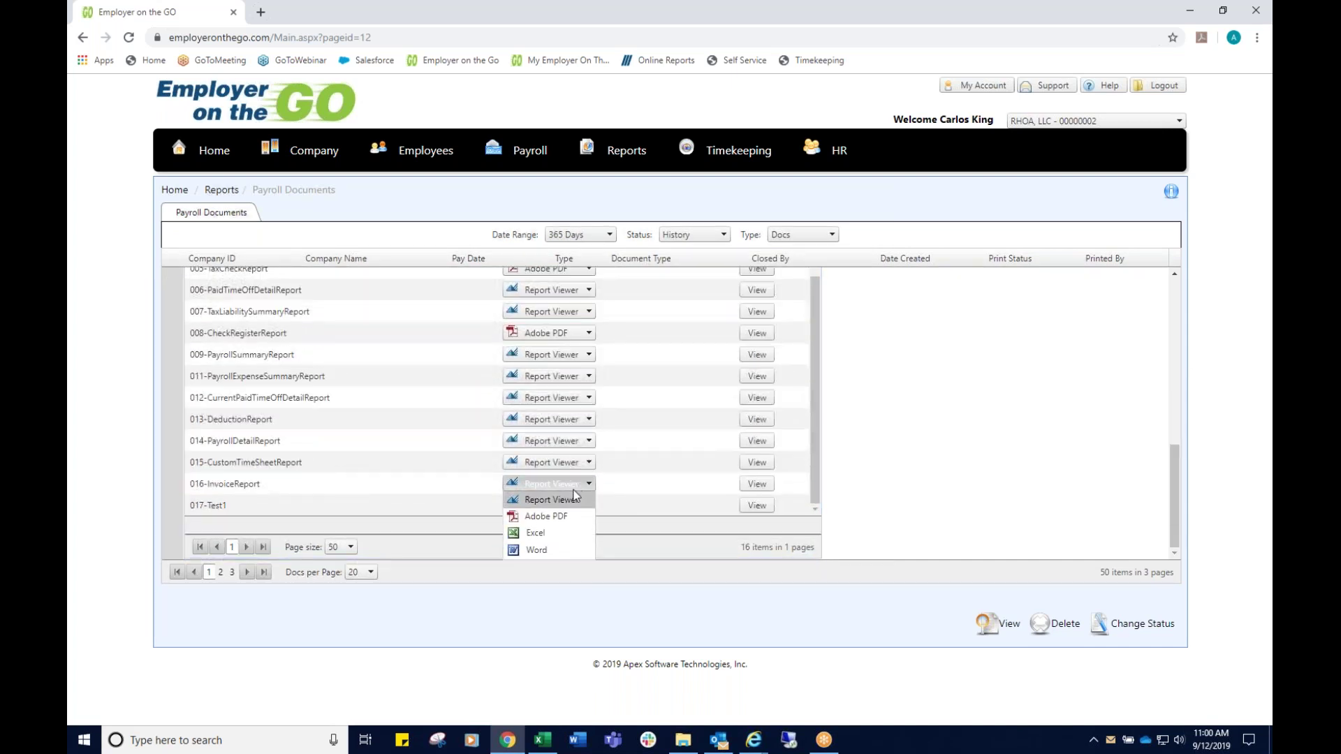
pyautogui.click(568, 513)
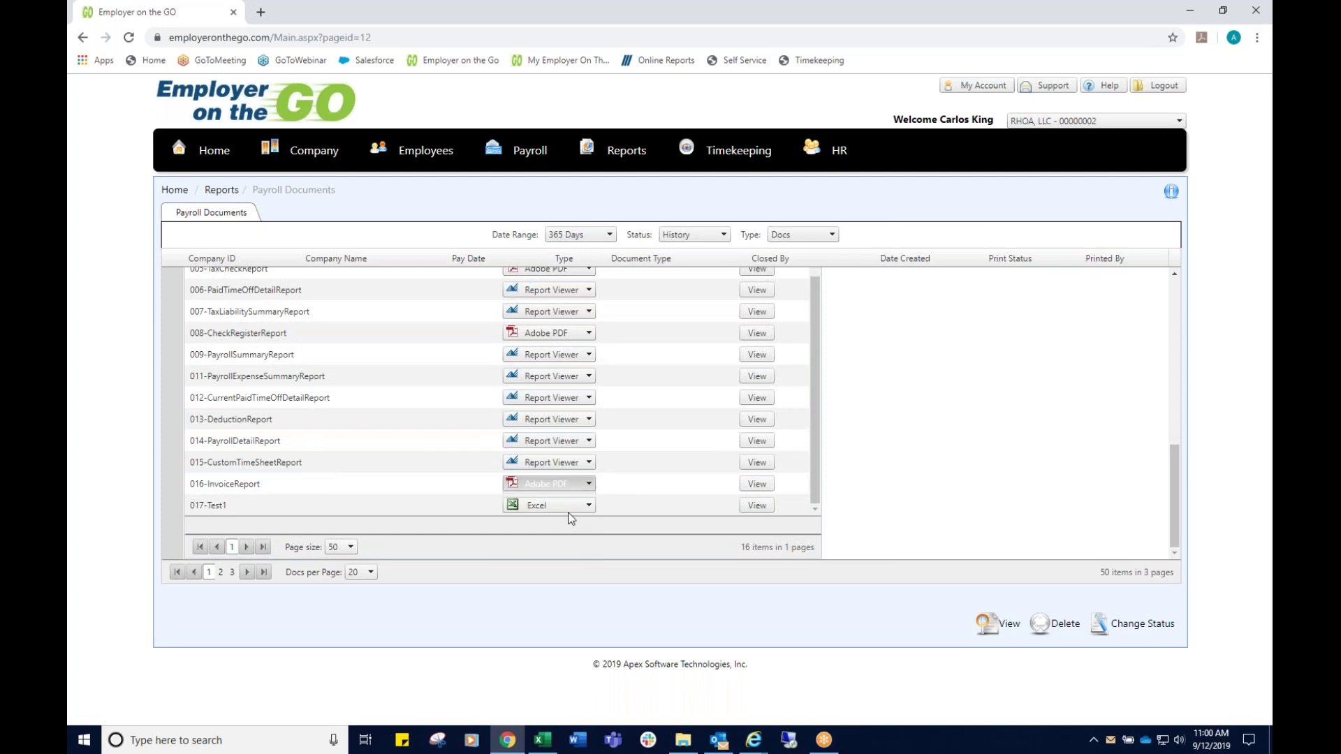
pyautogui.click(756, 489)
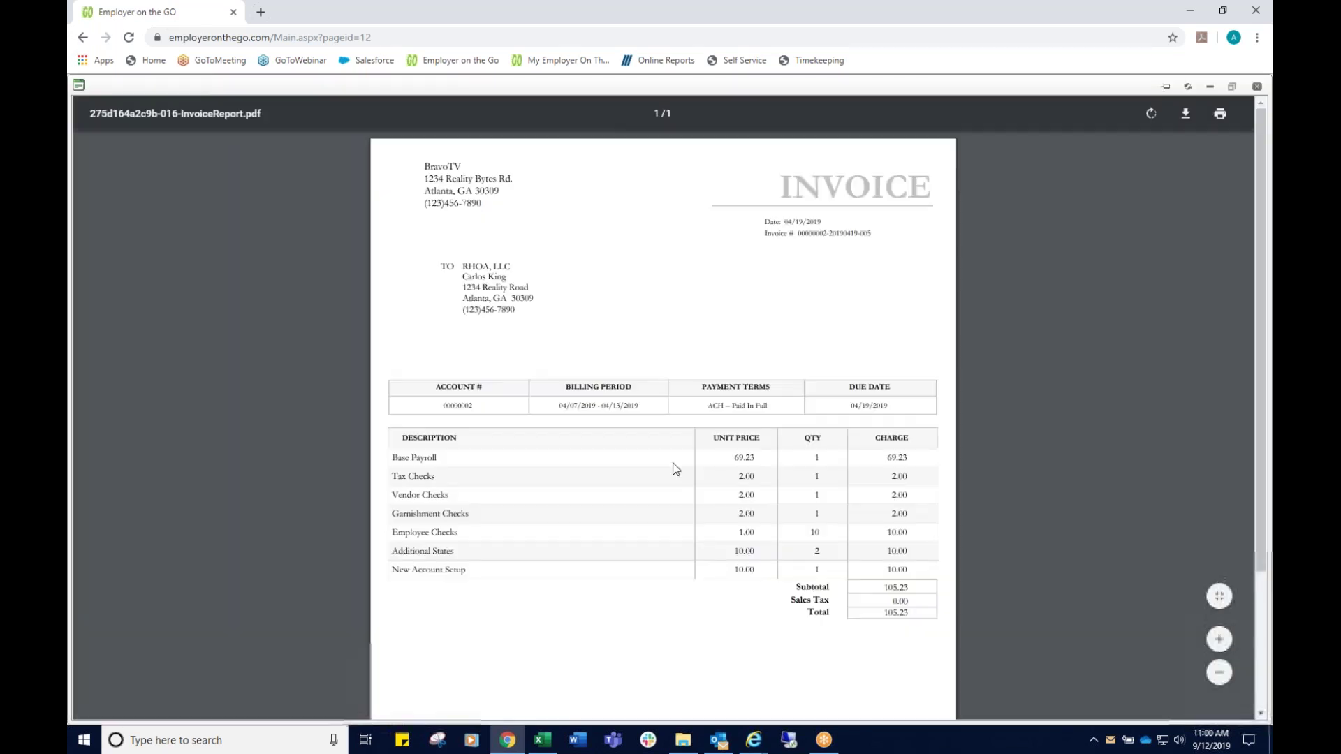
# Step: Examine the invoice's charges, totals and due date, and close the report
pyautogui.scroll(-2, 662, 452)
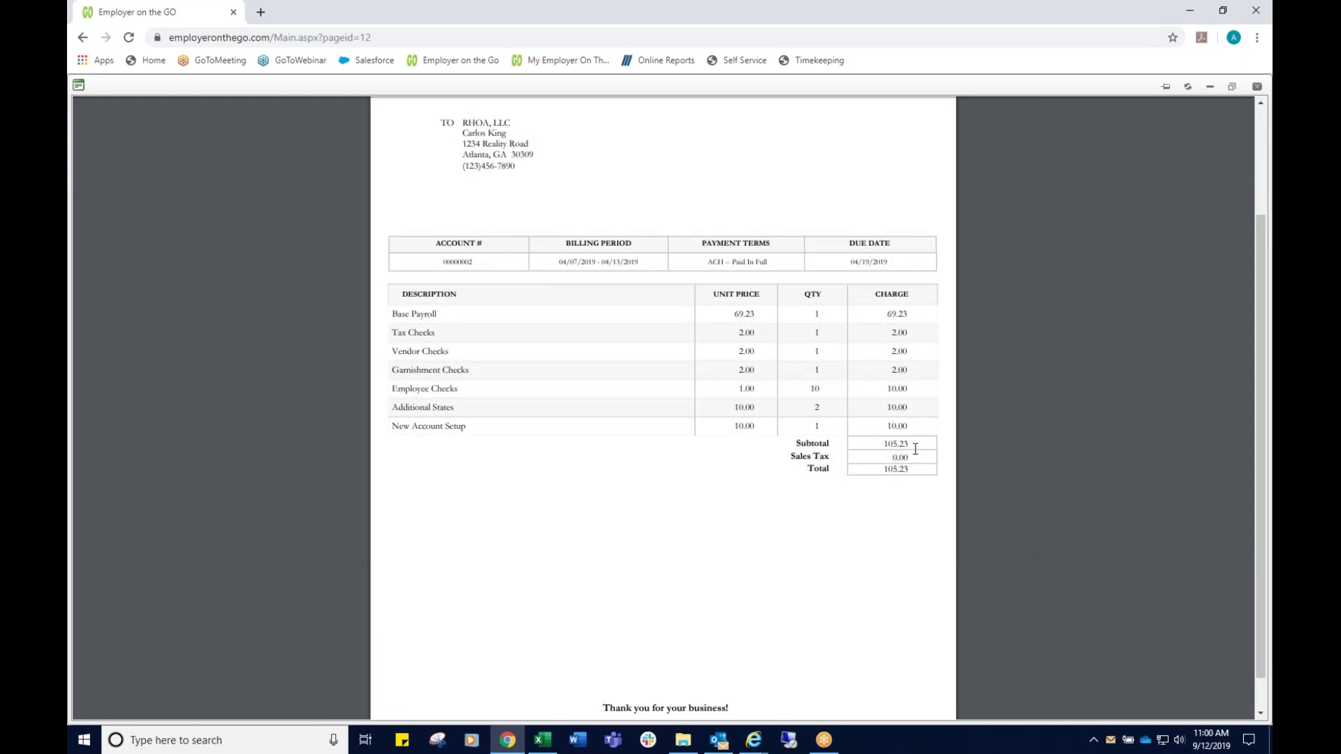
pyautogui.scroll(1, 908, 446)
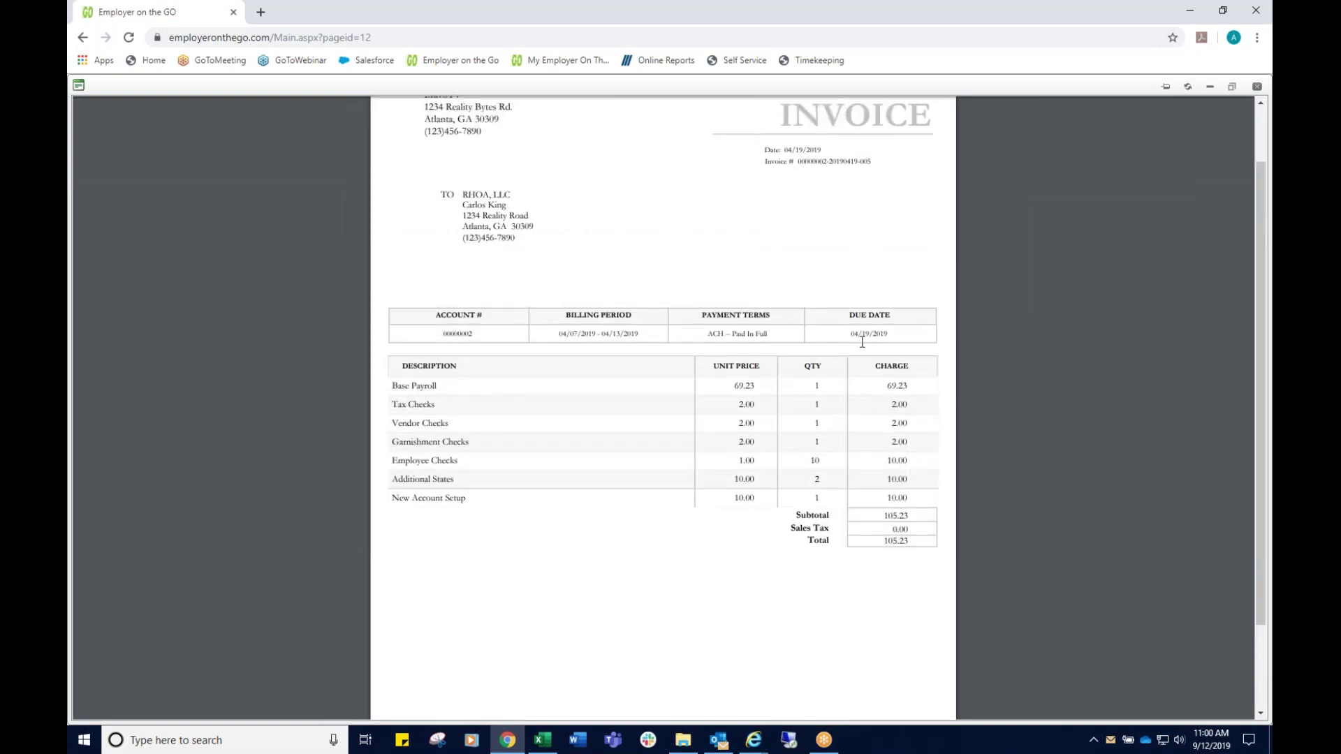
pyautogui.scroll(1, 868, 454)
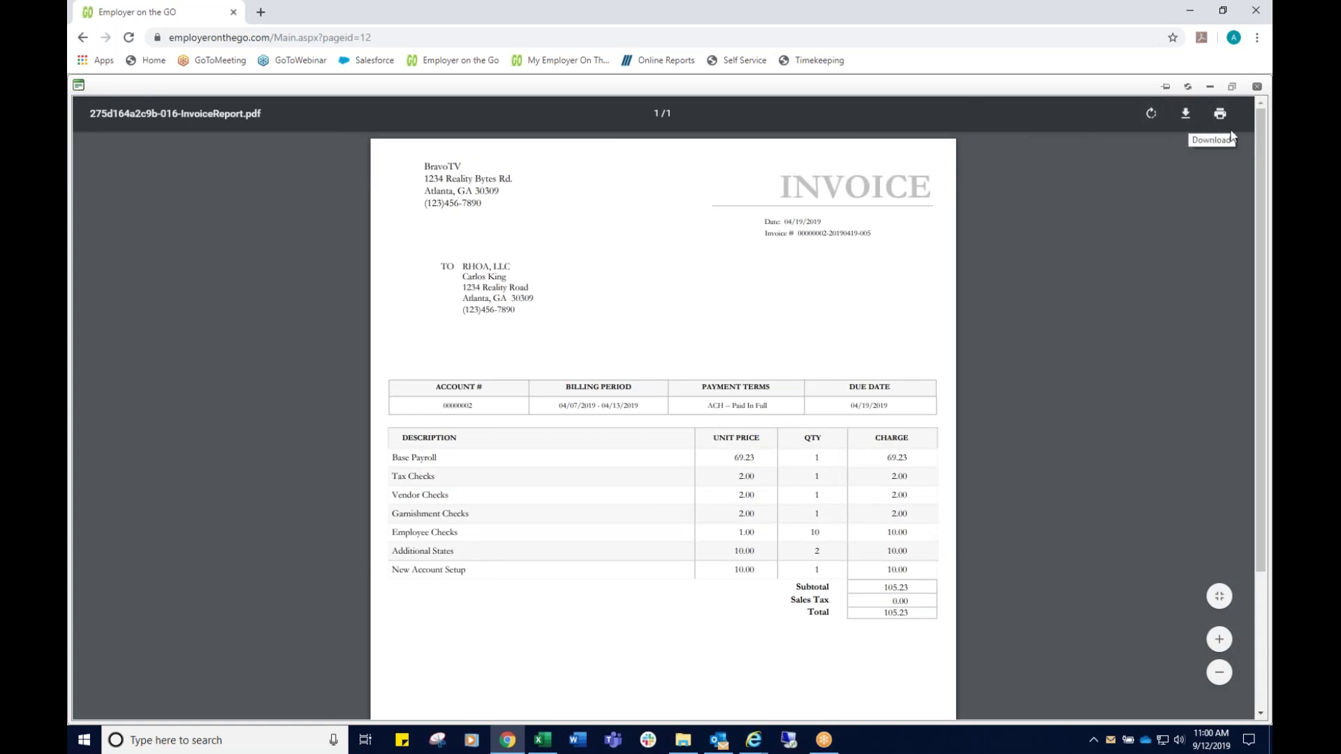
pyautogui.click(1257, 87)
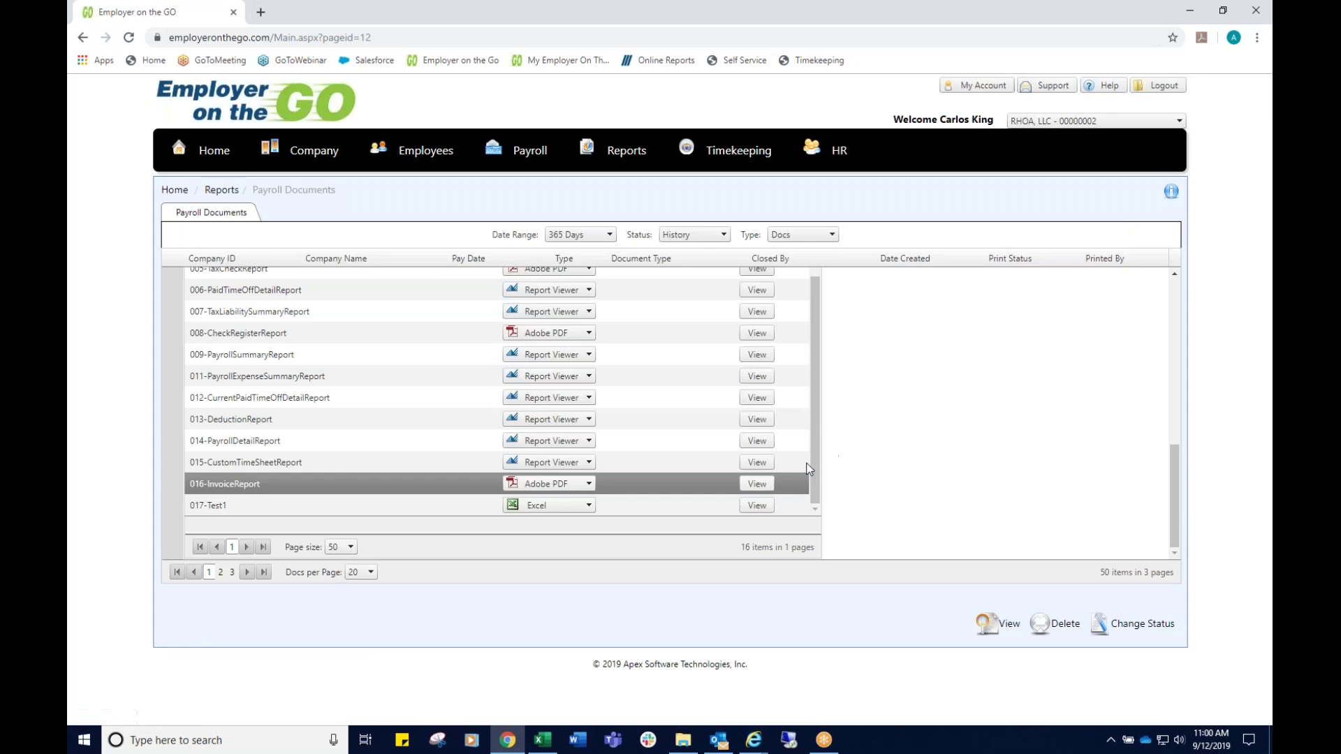
# Step: Change the status of the 04/19/2019 payroll document record to New
pyautogui.scroll(3, 808, 463)
pyautogui.scroll(5, 808, 467)
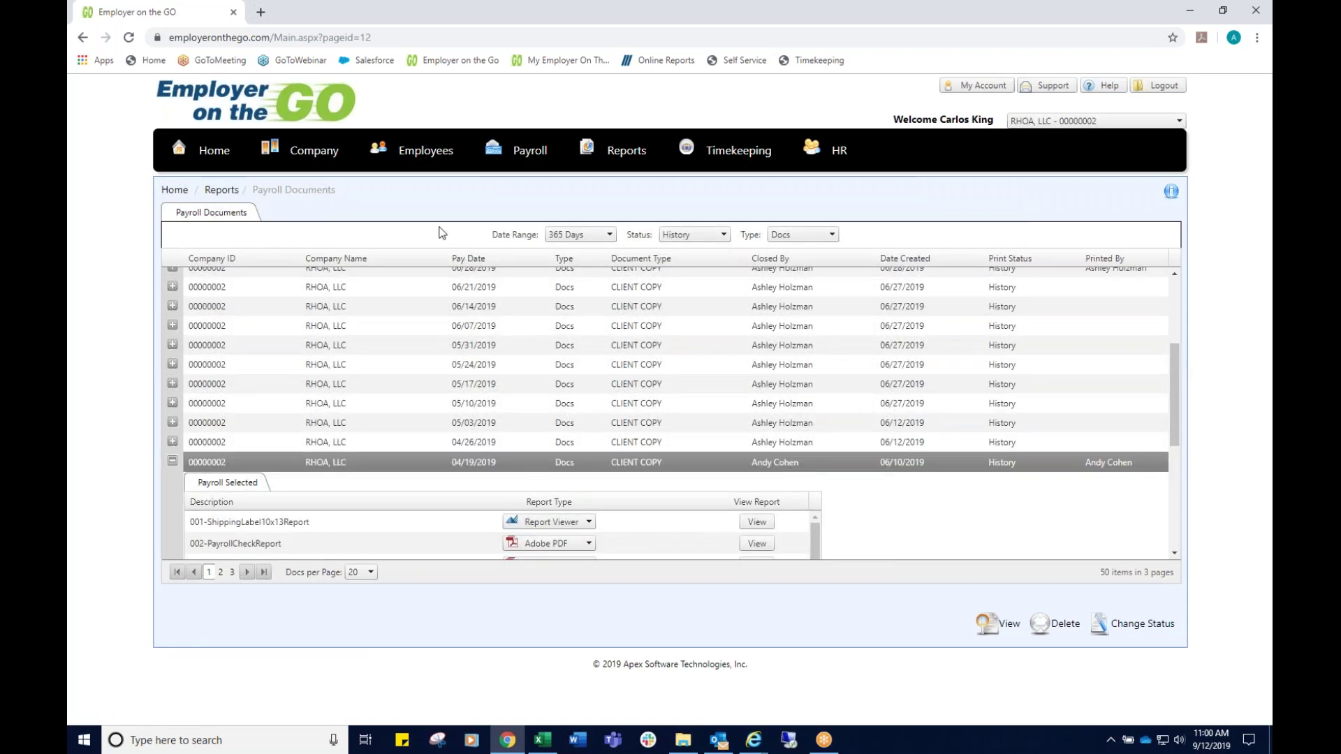
pyautogui.click(1143, 623)
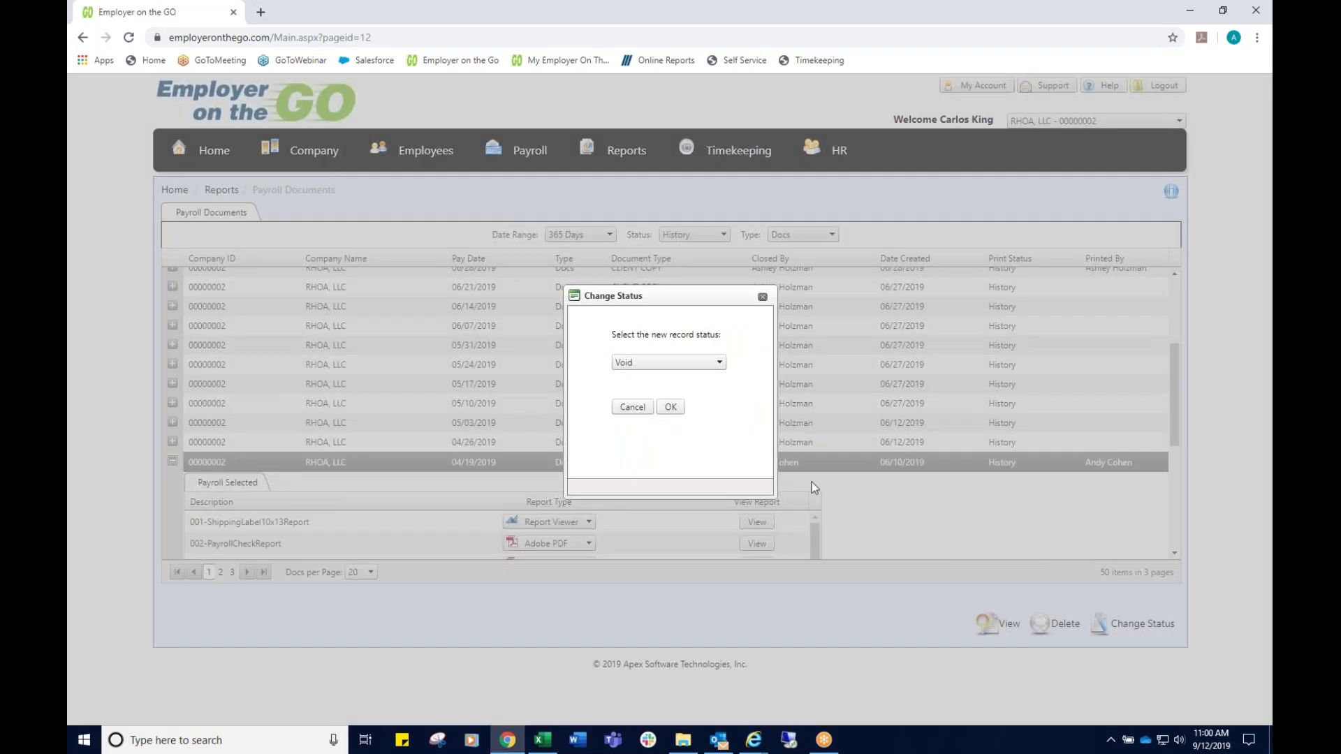
pyautogui.click(635, 360)
pyautogui.click(633, 407)
pyautogui.click(672, 407)
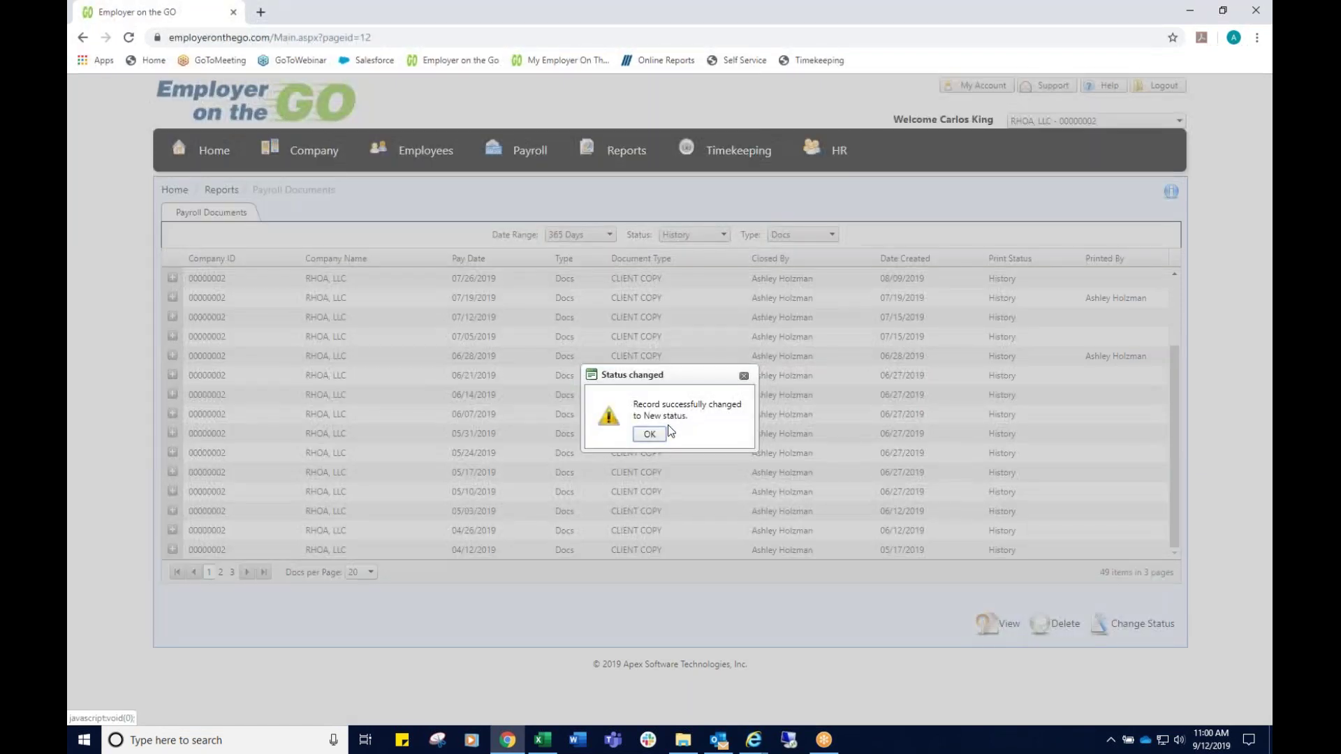
pyautogui.click(656, 434)
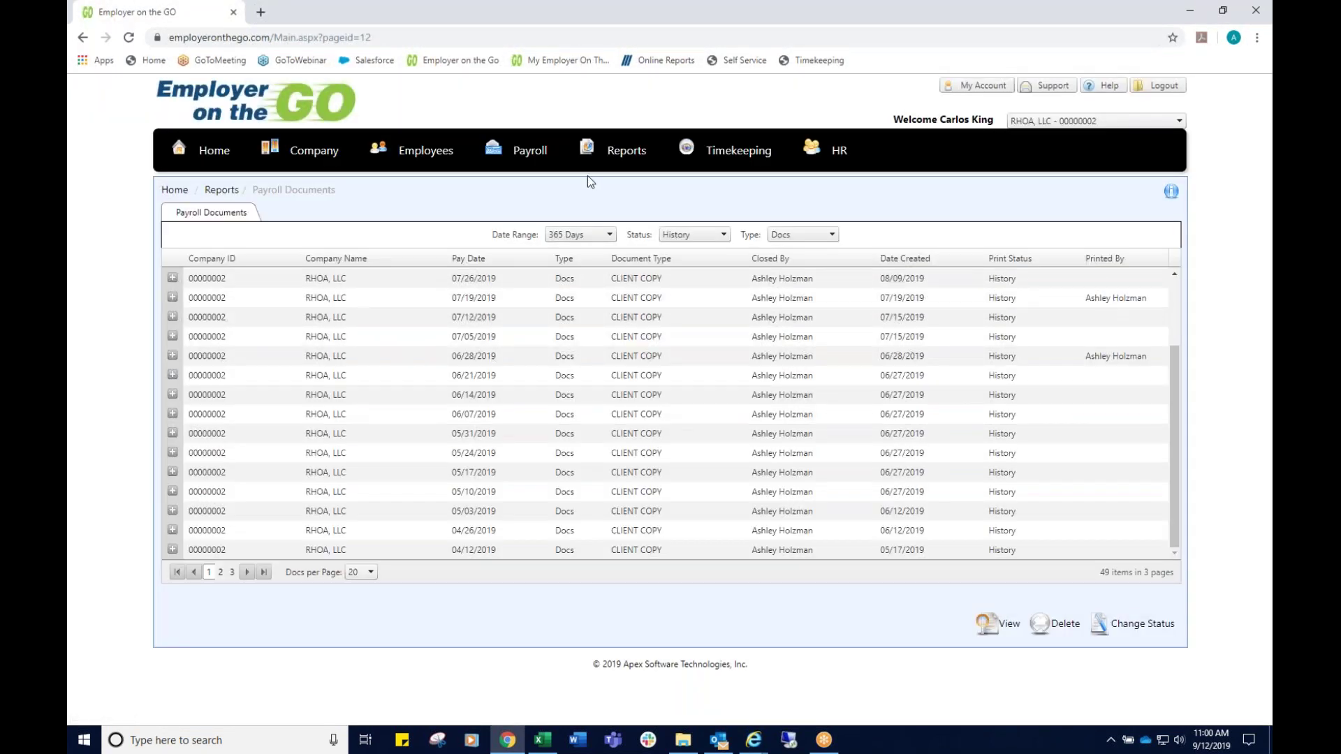
# Step: Reload the Payroll Documents page and set the date range to 365 Days
pyautogui.moveTo(624, 153)
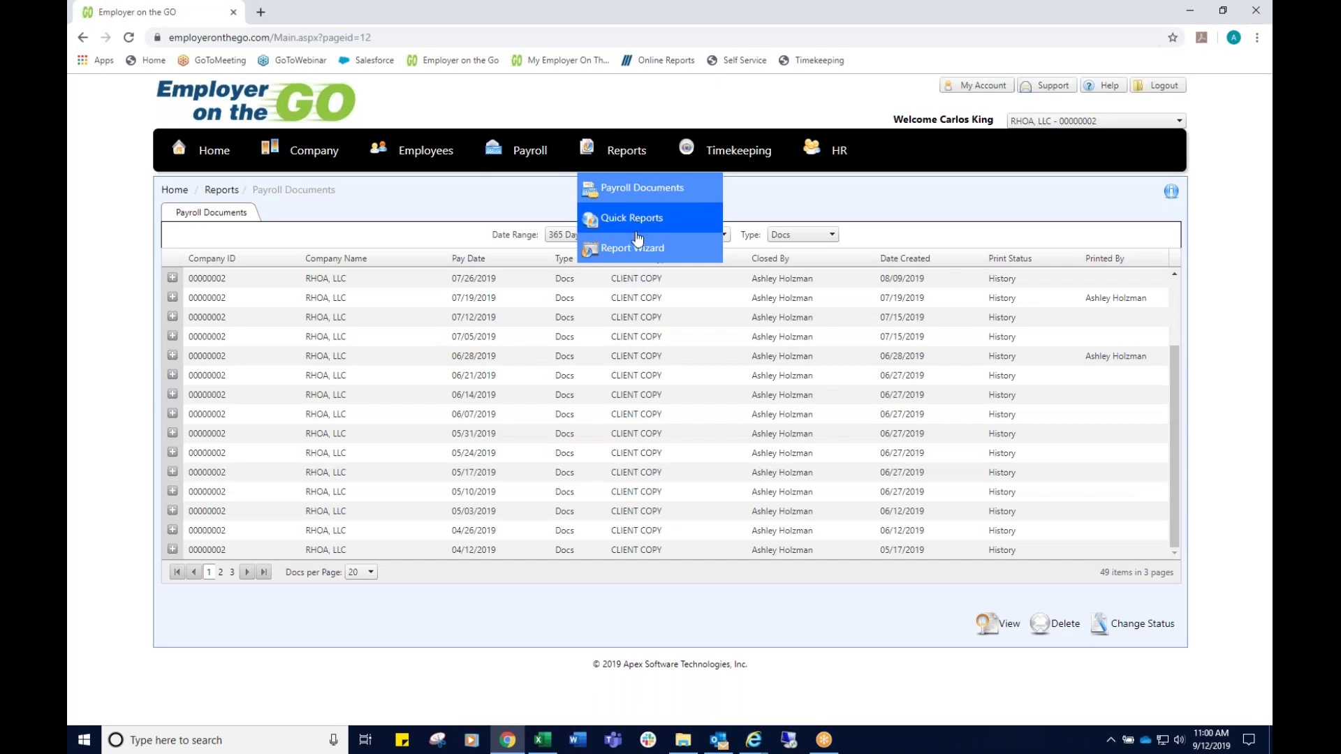
pyautogui.click(633, 190)
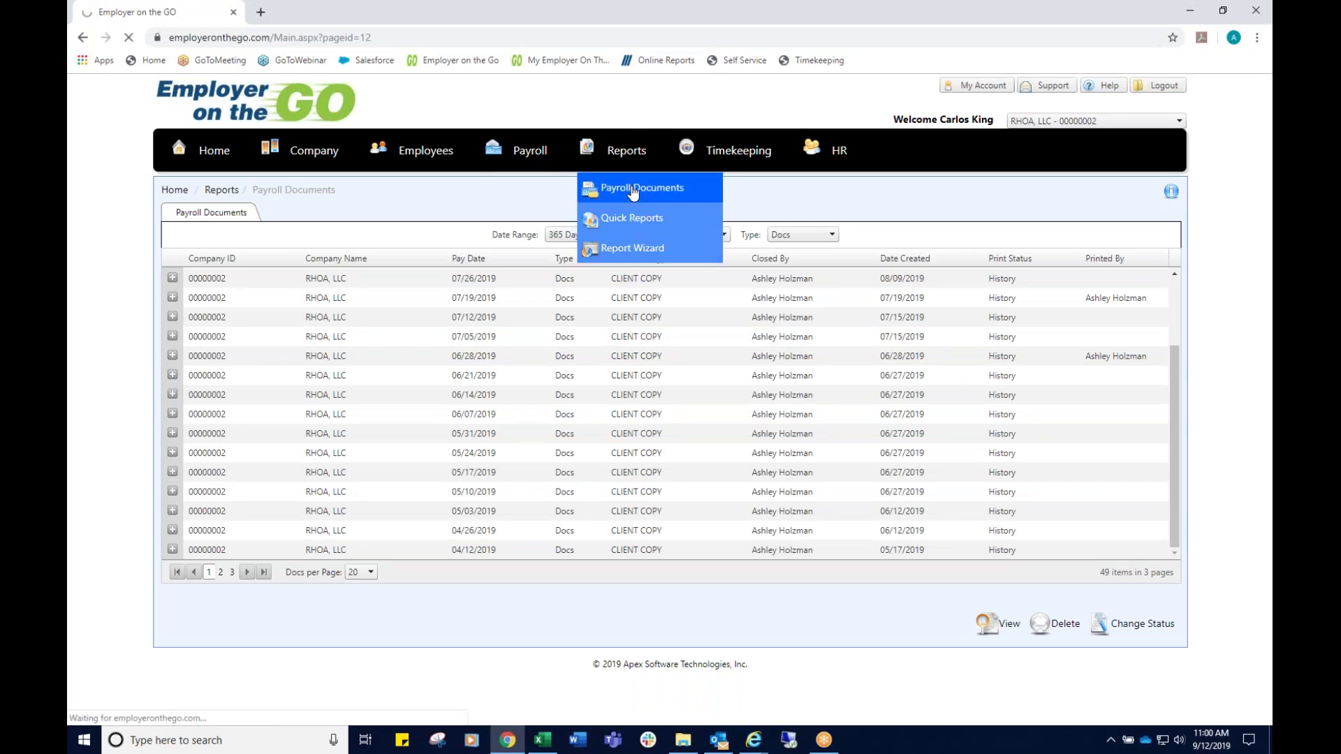
pyautogui.click(595, 236)
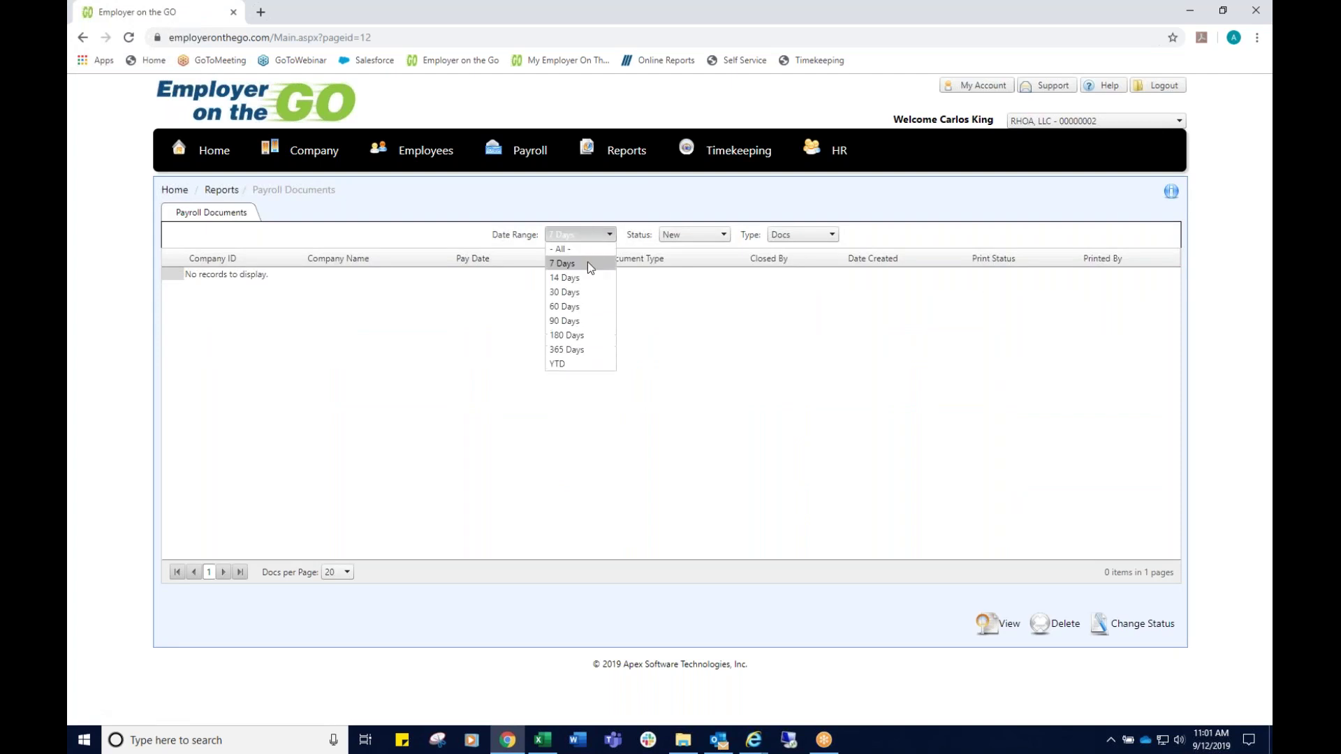
pyautogui.click(583, 352)
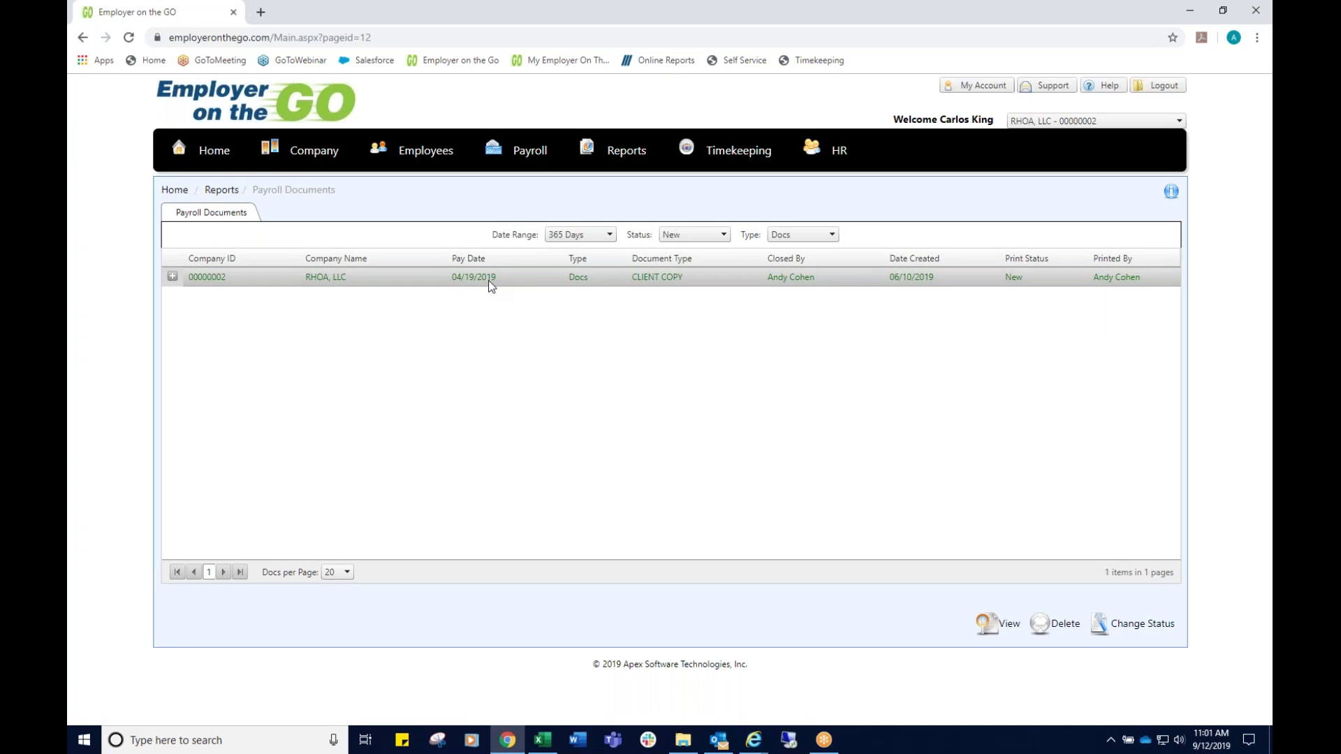
# Step: Change the status of the 04/19/2019 payroll record to History
pyautogui.click(266, 280)
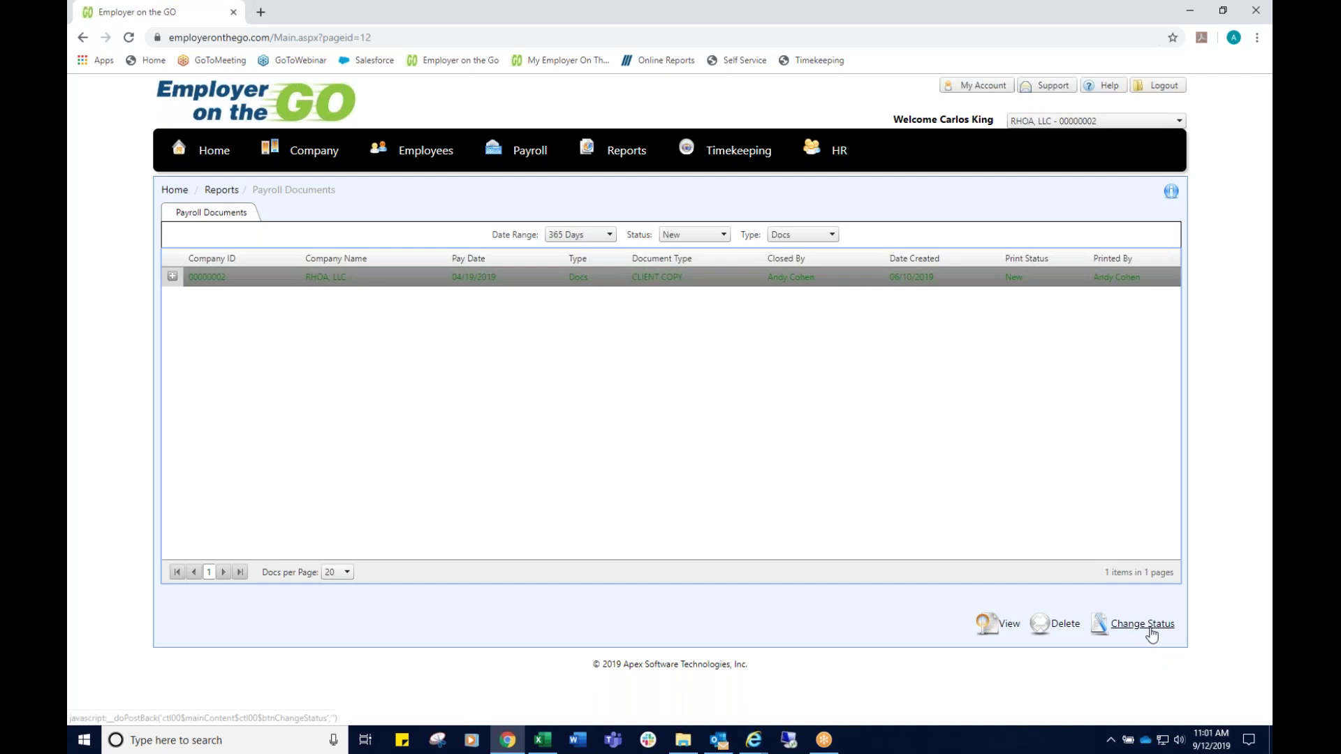
pyautogui.click(1117, 625)
pyautogui.click(688, 362)
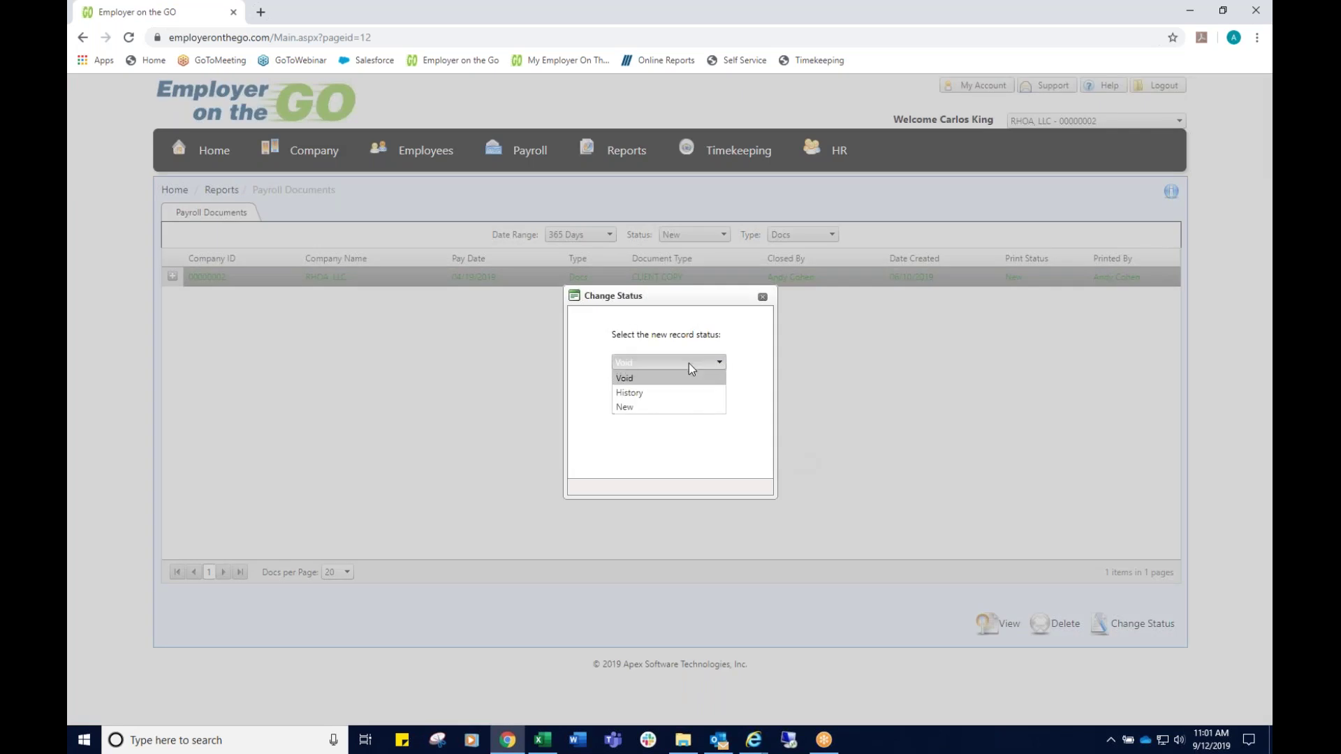
pyautogui.click(683, 390)
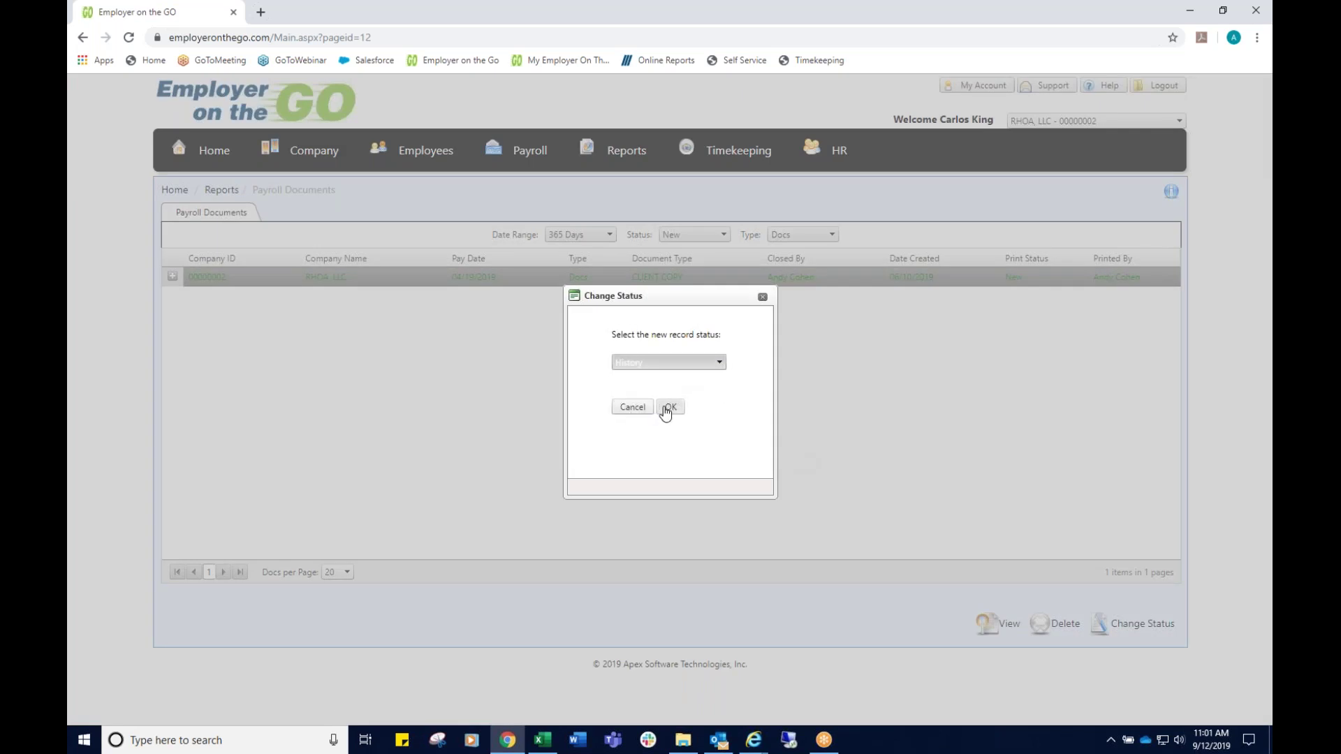
pyautogui.click(670, 408)
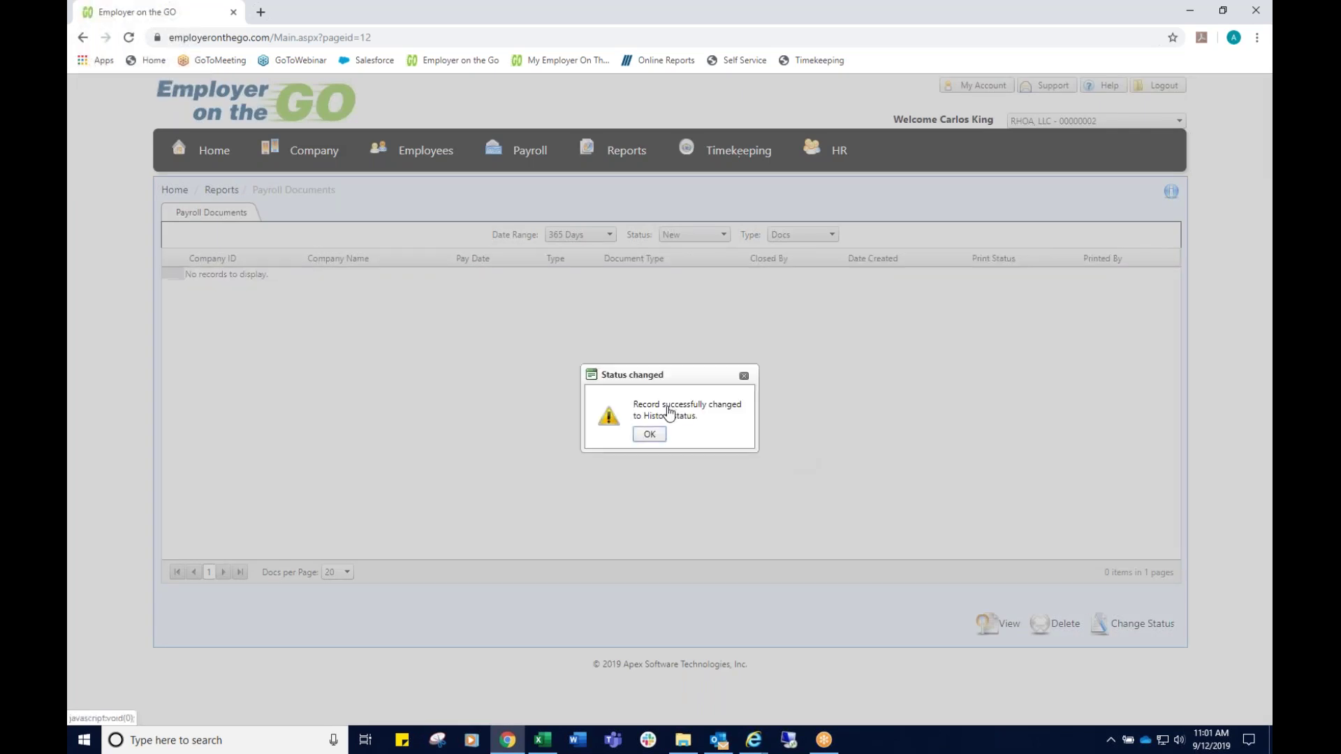
pyautogui.click(643, 433)
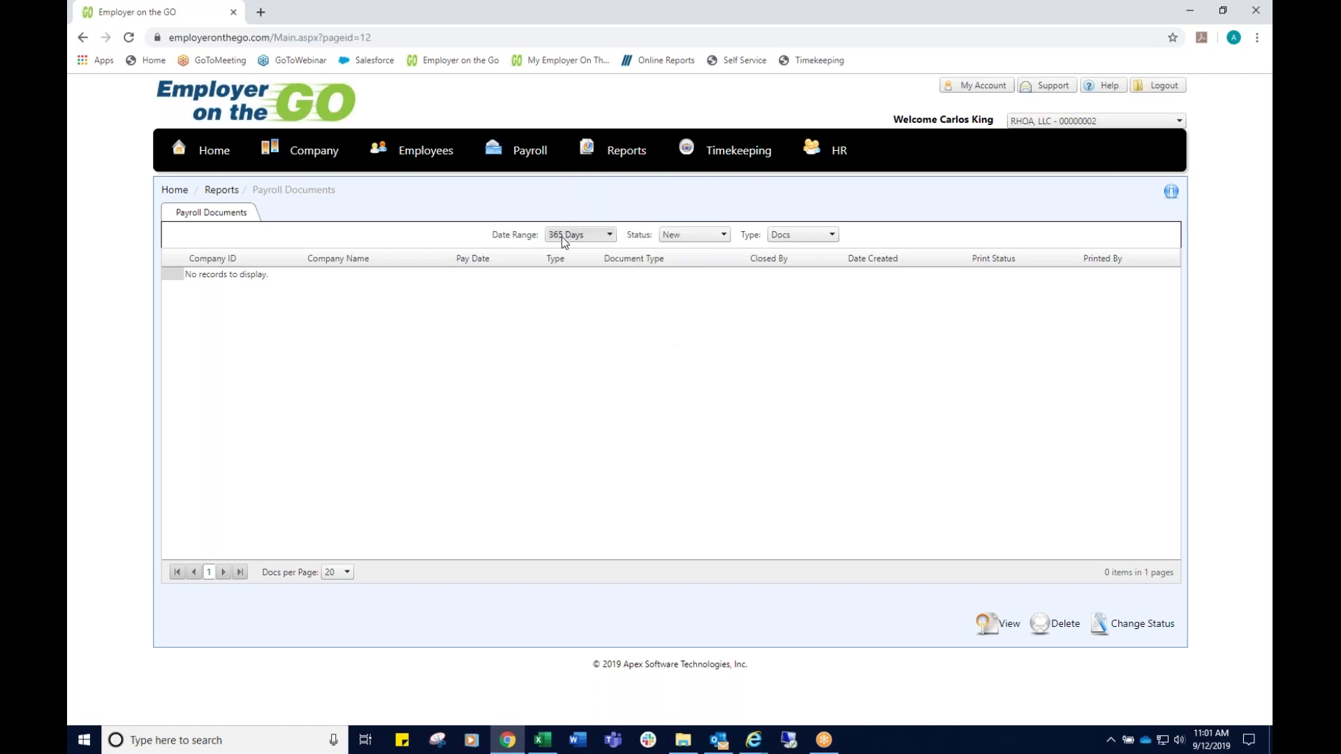
# Step: Bring up the list of available report pages
pyautogui.moveTo(629, 145)
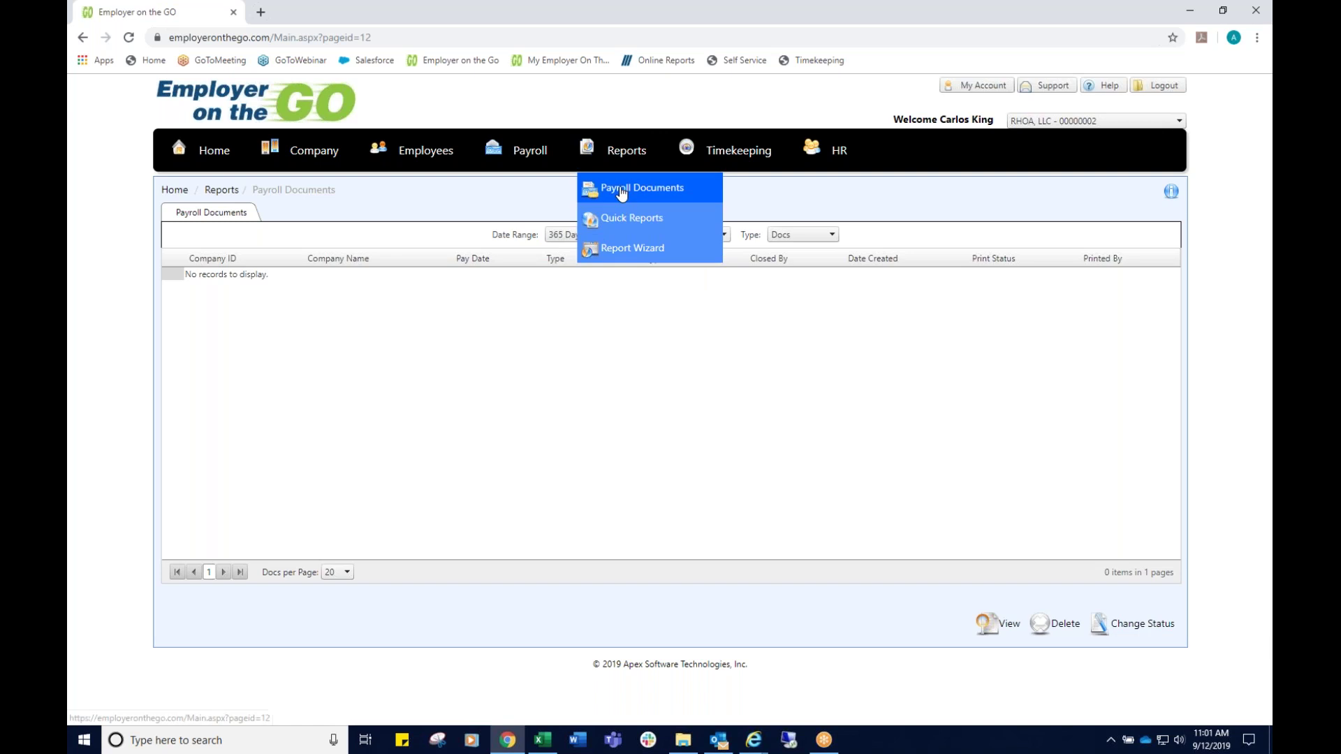